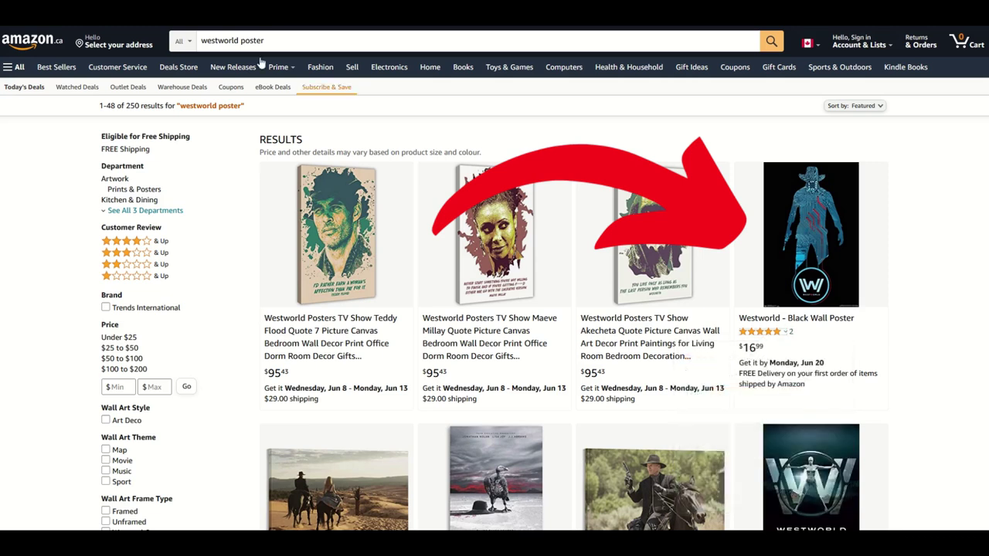
Open the Westworld - Black Wall Poster listing from the 'westworld poster' Amazon results.
{"action": "left_click", "coordinate": [810, 231]}
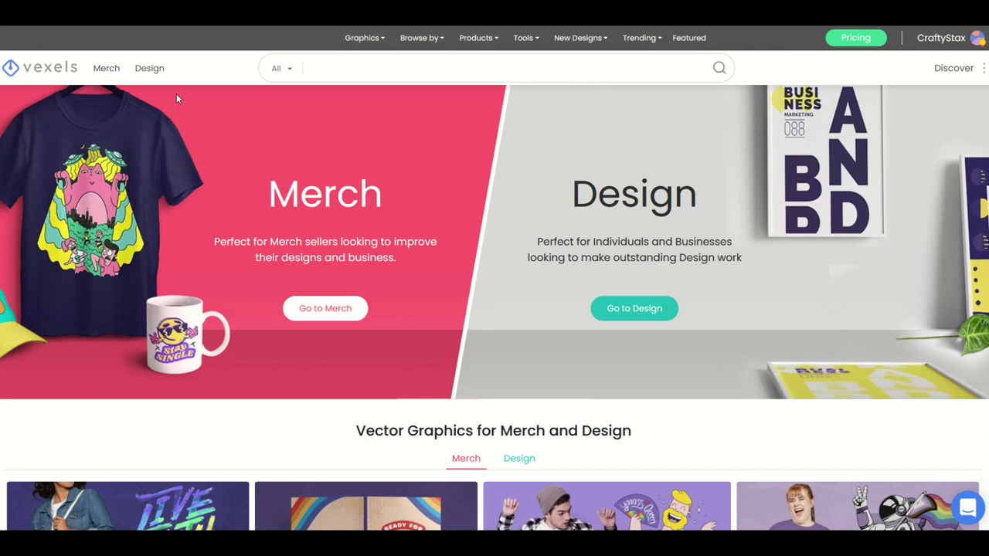
Search Vexels for 'cowboy silhouette' and scroll through the results.
{"action": "left_click", "coordinate": [330, 67]}
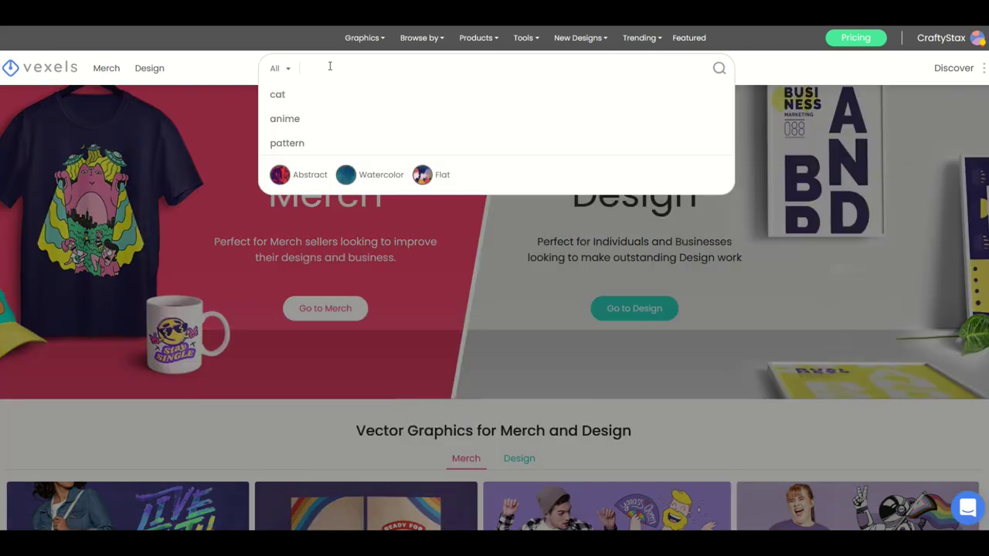
{"action": "type", "text": "cowboy silhouette"}
{"action": "key", "text": "Return"}
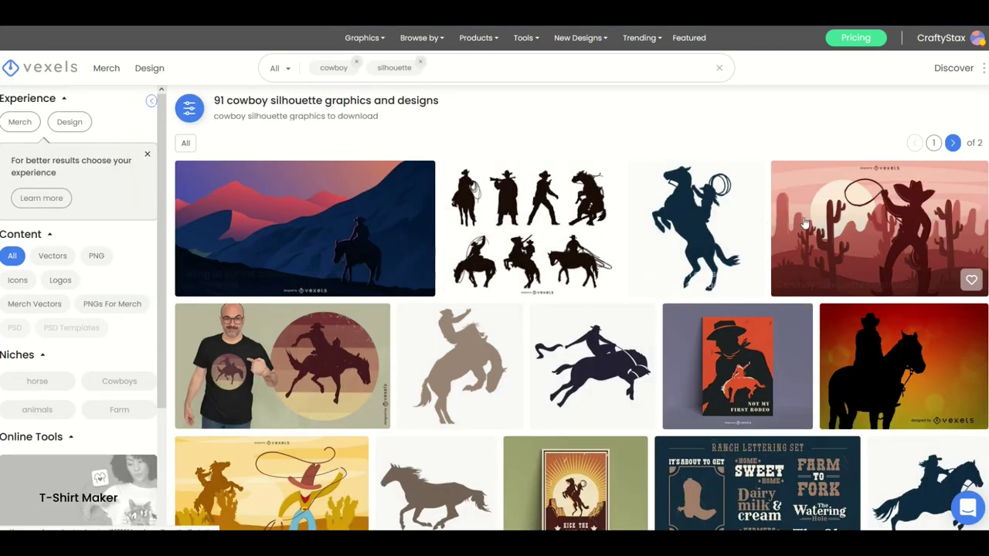
{"action": "scroll", "coordinate": [343, 233], "scroll_direction": "down", "scroll_amount": 2}
{"action": "scroll", "coordinate": [343, 234], "scroll_direction": "down", "scroll_amount": 3}
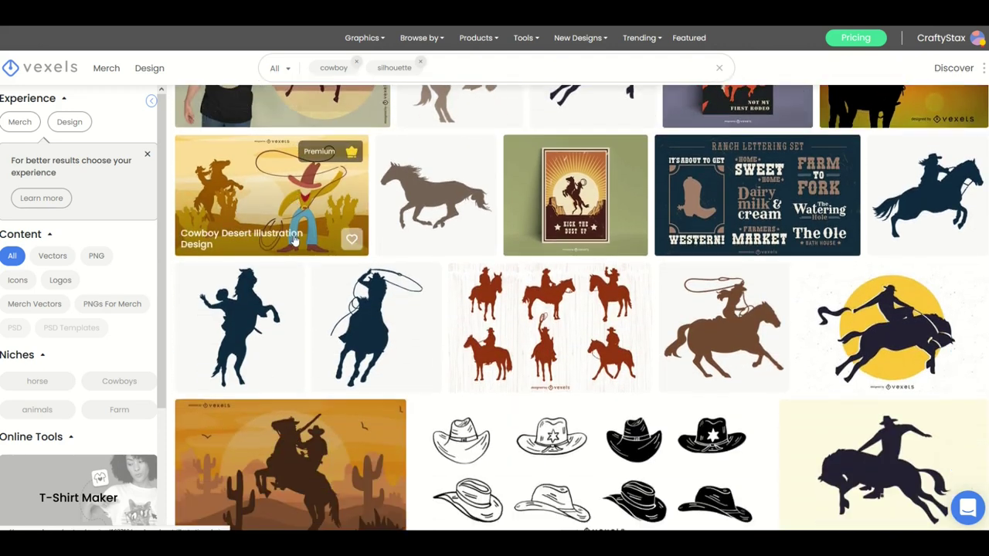
Open the Cowgirl on horse with rope silhouette design and scroll through its details.
{"action": "left_click", "coordinate": [354, 303]}
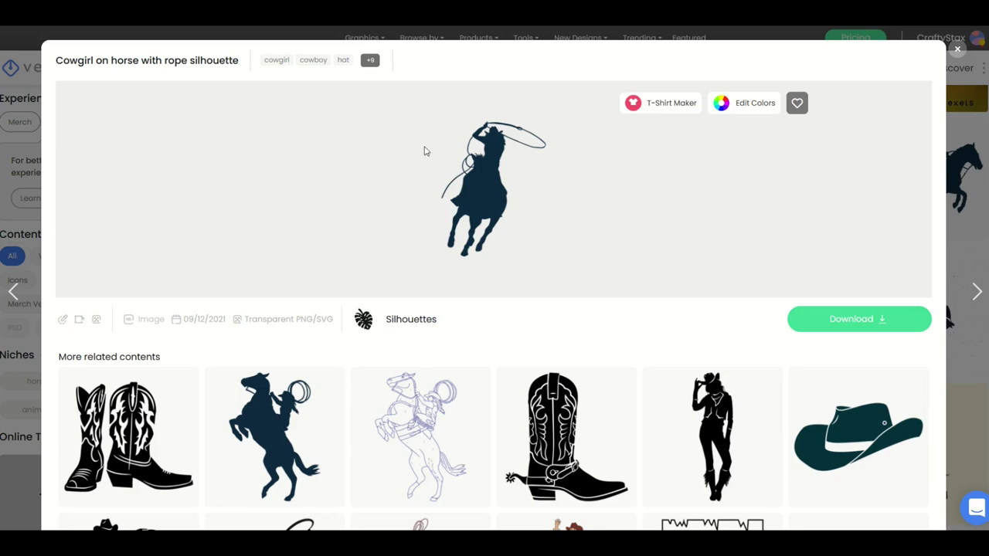
{"action": "scroll", "coordinate": [412, 201], "scroll_direction": "down", "scroll_amount": 3}
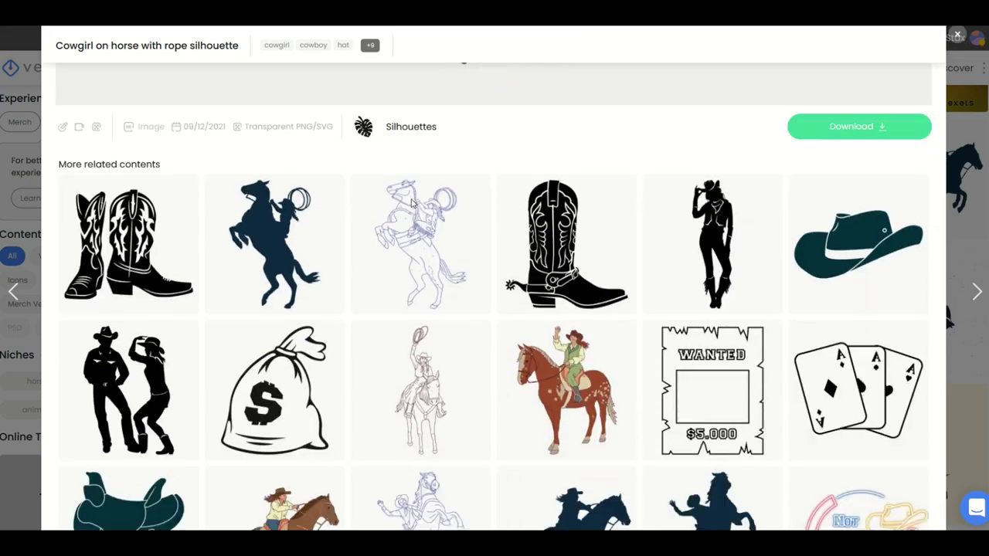
{"action": "scroll", "coordinate": [797, 251], "scroll_direction": "down", "scroll_amount": 1}
{"action": "scroll", "coordinate": [798, 251], "scroll_direction": "down", "scroll_amount": 3}
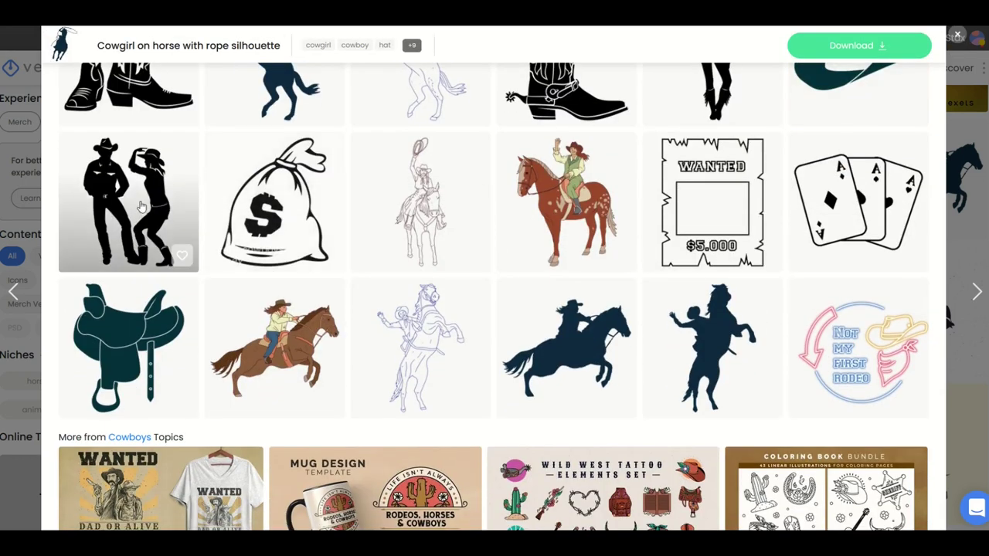
{"action": "scroll", "coordinate": [702, 231], "scroll_direction": "down", "scroll_amount": 3}
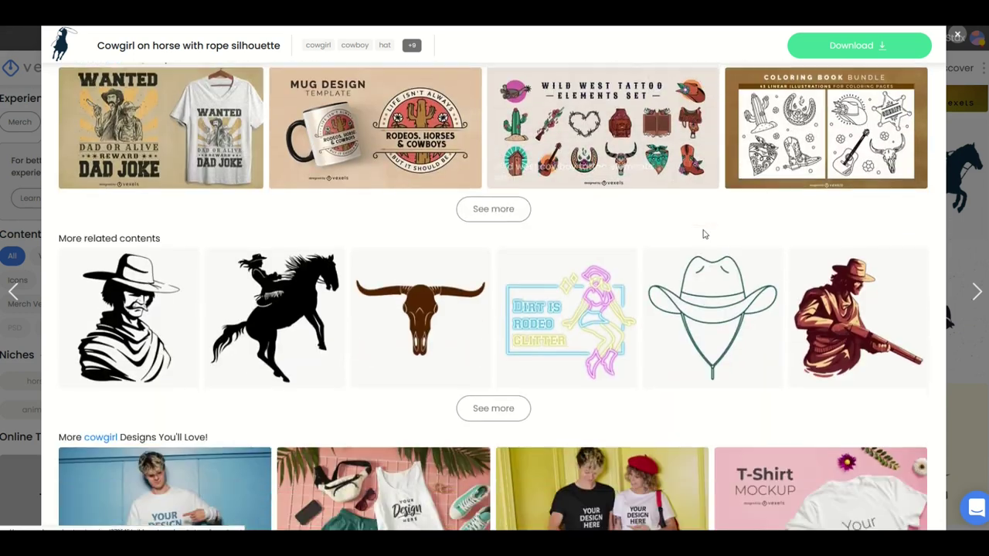
{"action": "scroll", "coordinate": [506, 235], "scroll_direction": "up", "scroll_amount": 7}
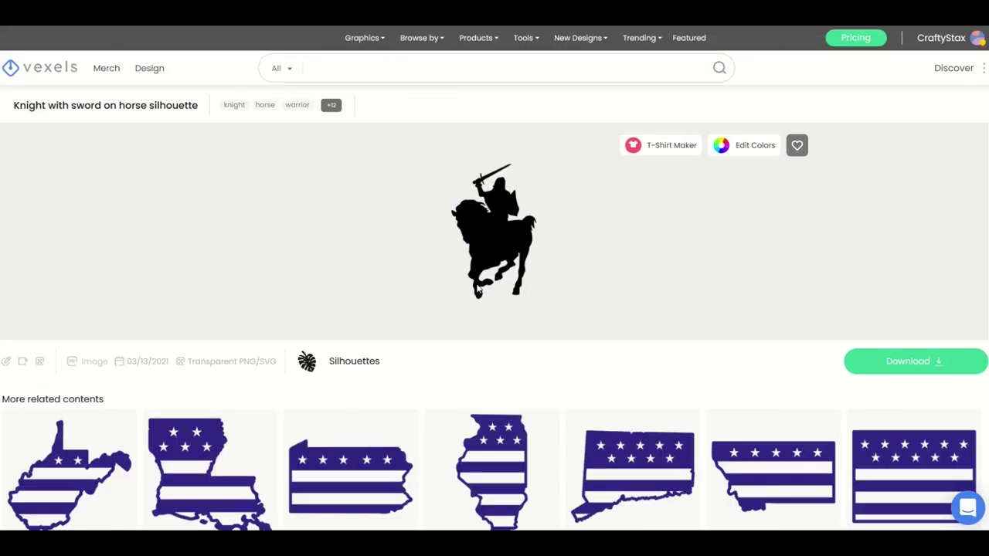
{"action": "scroll", "coordinate": [474, 293], "scroll_direction": "down", "scroll_amount": 3}
{"action": "scroll", "coordinate": [347, 216], "scroll_direction": "up", "scroll_amount": 3}
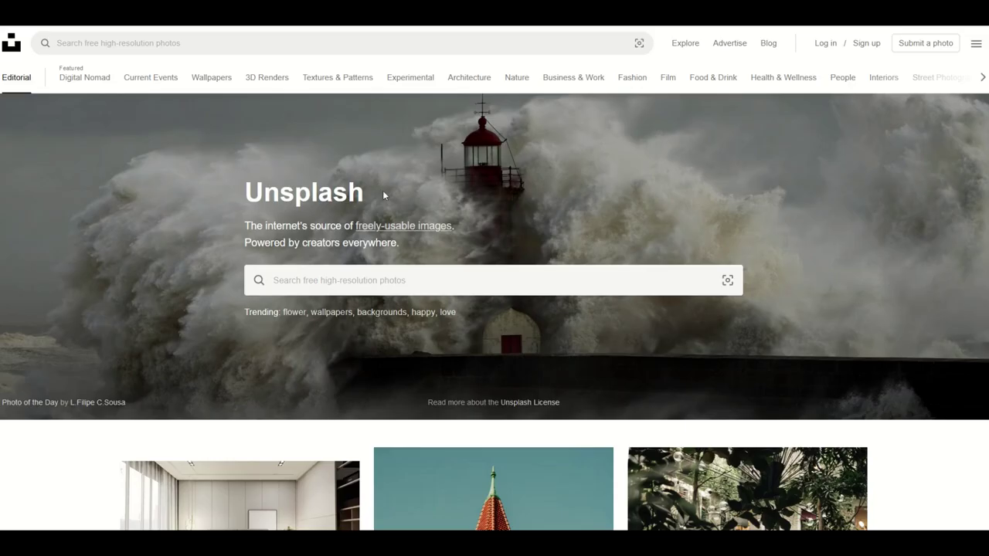
Rerun the 'computer chip' Unsplash search and view the red circuit board photo full size.
{"action": "left_click", "coordinate": [284, 282]}
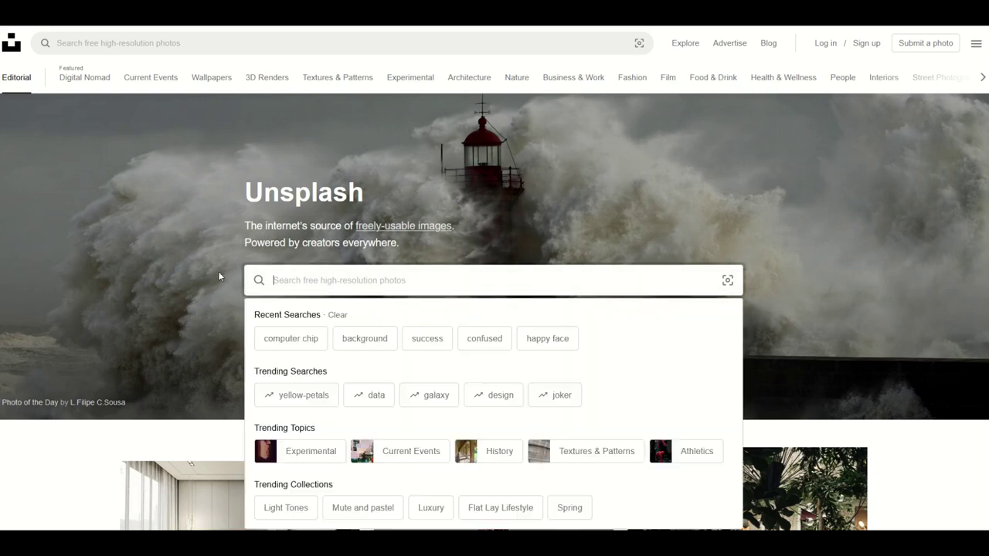
{"action": "left_click", "coordinate": [271, 337]}
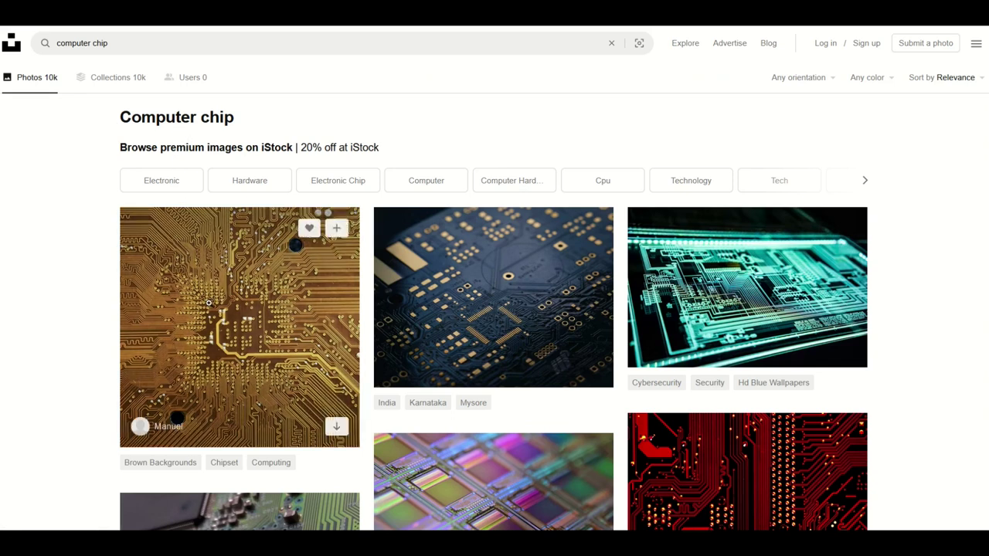
{"action": "scroll", "coordinate": [773, 255], "scroll_direction": "down", "scroll_amount": 2}
{"action": "scroll", "coordinate": [348, 270], "scroll_direction": "down", "scroll_amount": 2}
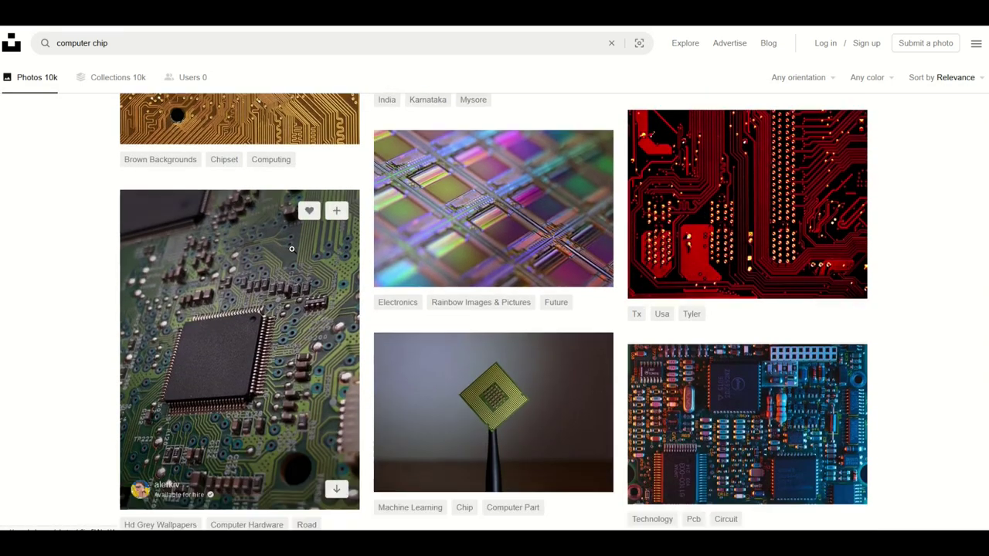
{"action": "scroll", "coordinate": [347, 270], "scroll_direction": "up", "scroll_amount": 1}
{"action": "left_click", "coordinate": [688, 237]}
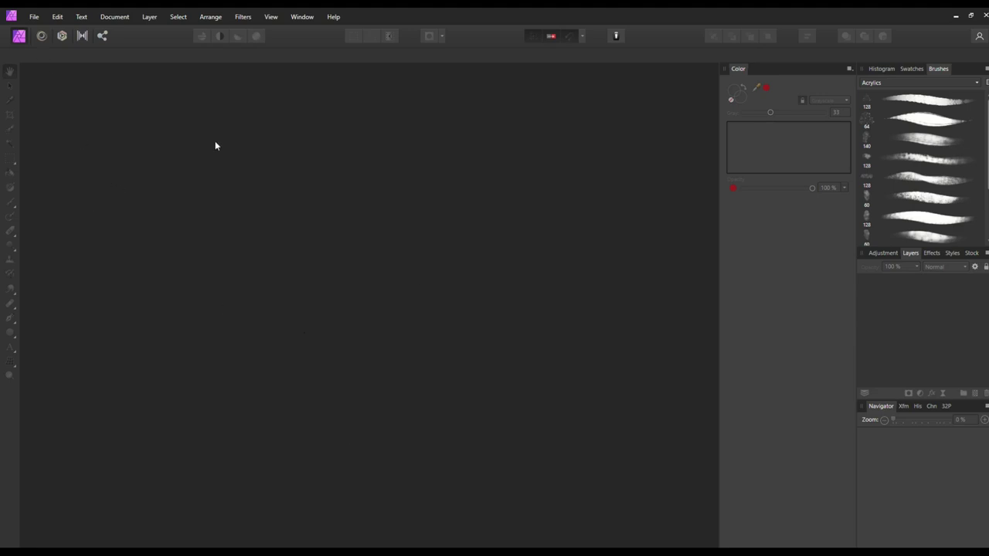
Create a 2700 × 3600 px, 300 DPI Photo document with units set to Pixels.
{"action": "left_click", "coordinate": [32, 17]}
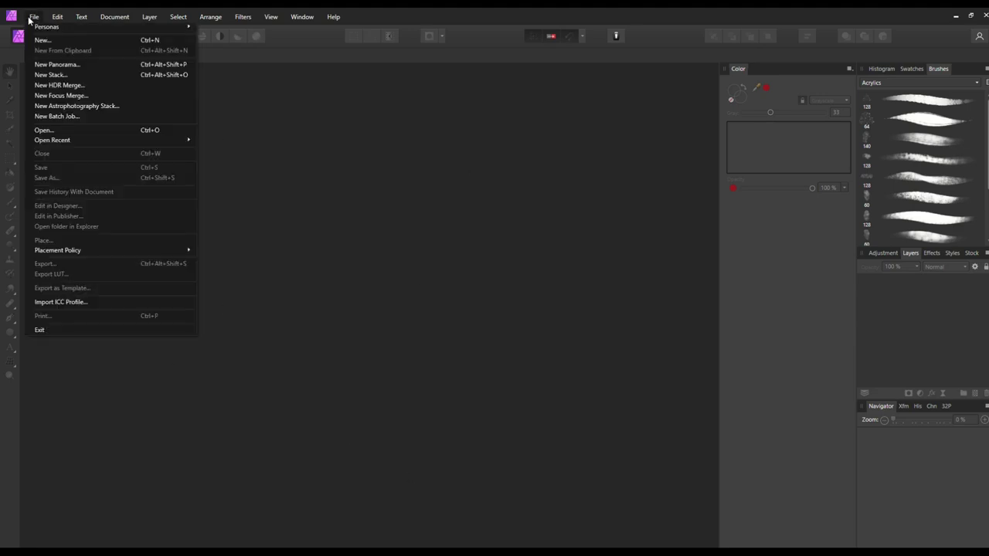
{"action": "left_click", "coordinate": [34, 39]}
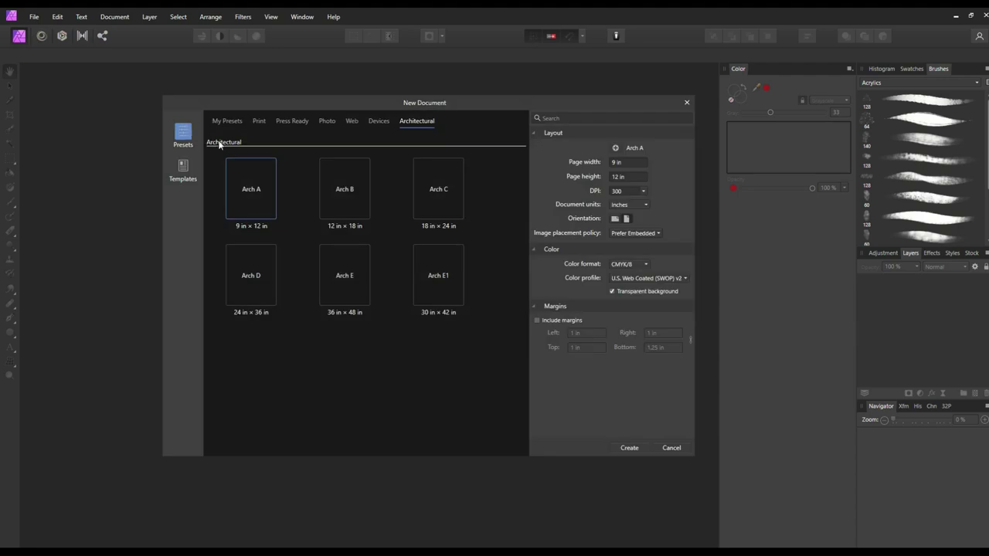
{"action": "left_click", "coordinate": [225, 121]}
{"action": "left_click", "coordinate": [292, 121]}
{"action": "left_click", "coordinate": [327, 121]}
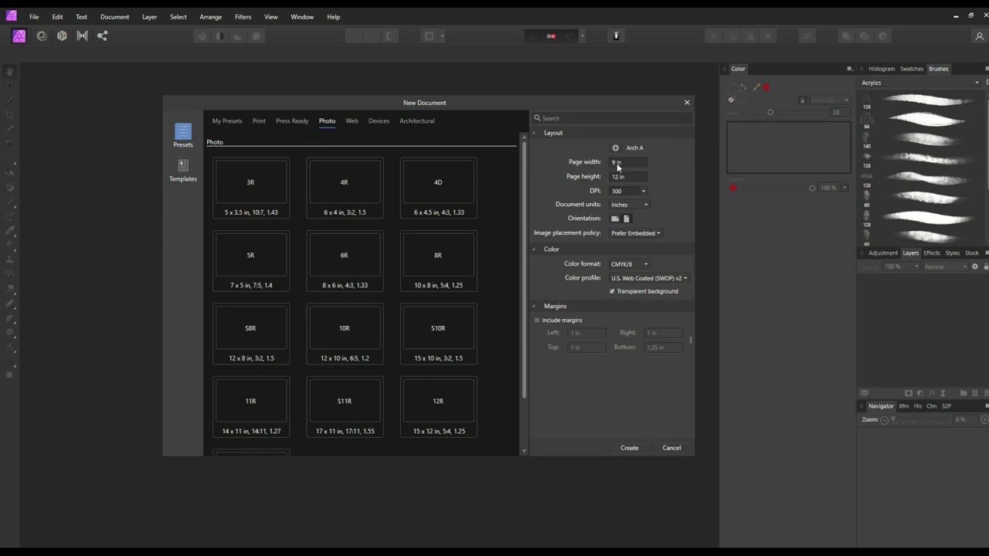
{"action": "left_click", "coordinate": [627, 205]}
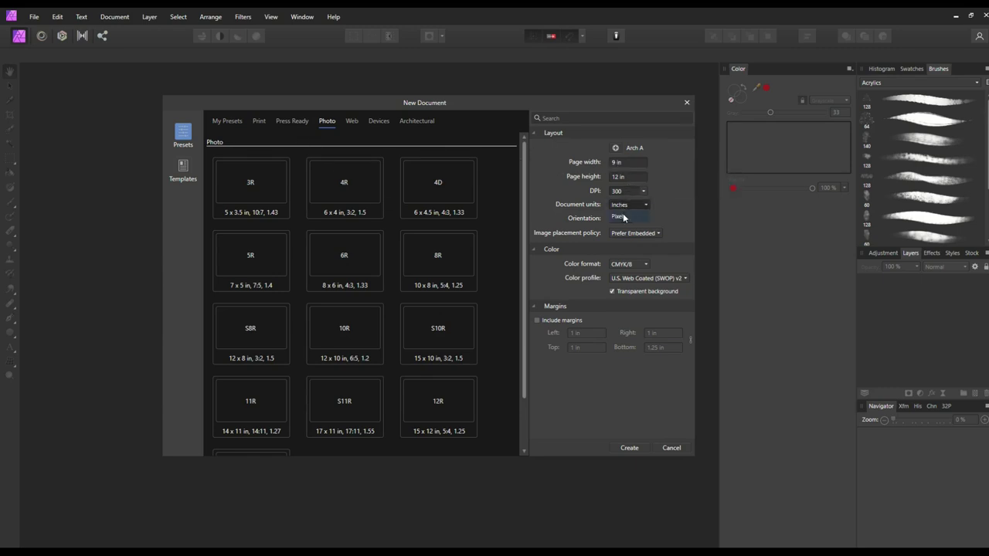
{"action": "left_click", "coordinate": [623, 217]}
{"action": "left_click", "coordinate": [632, 163]}
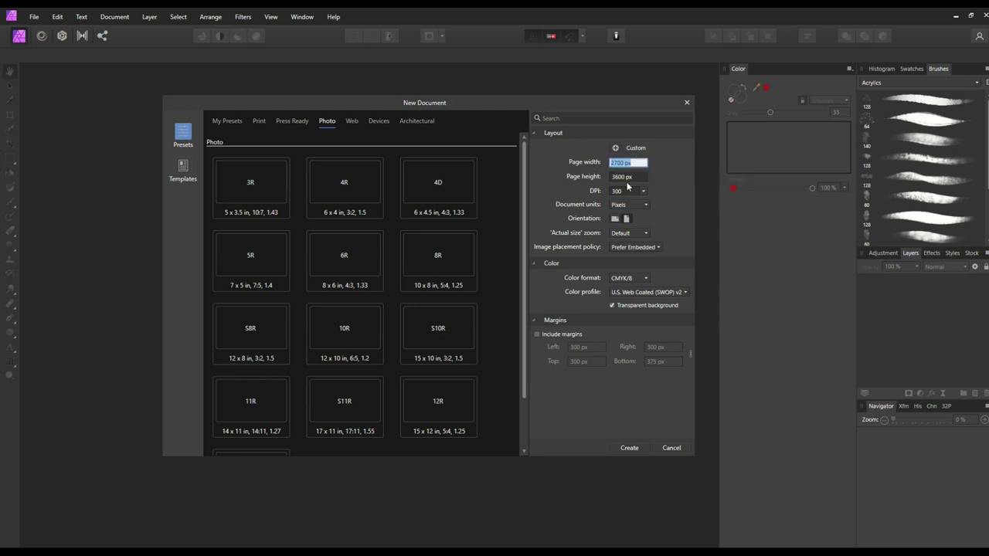
{"action": "left_click", "coordinate": [628, 448]}
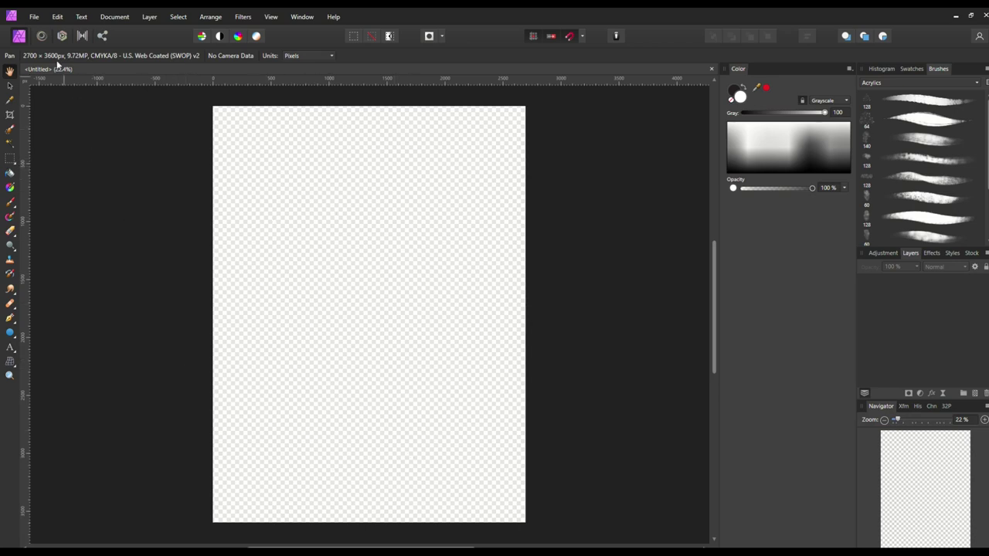
Place the cowgirl silhouette PNG, dragging it out to fill most of the page.
{"action": "left_click", "coordinate": [34, 16]}
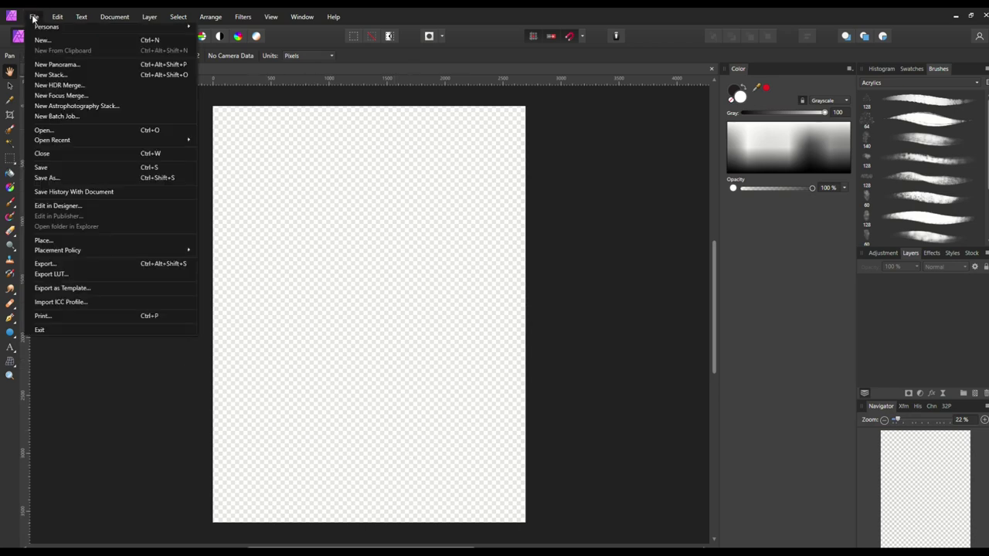
{"action": "left_click", "coordinate": [41, 242]}
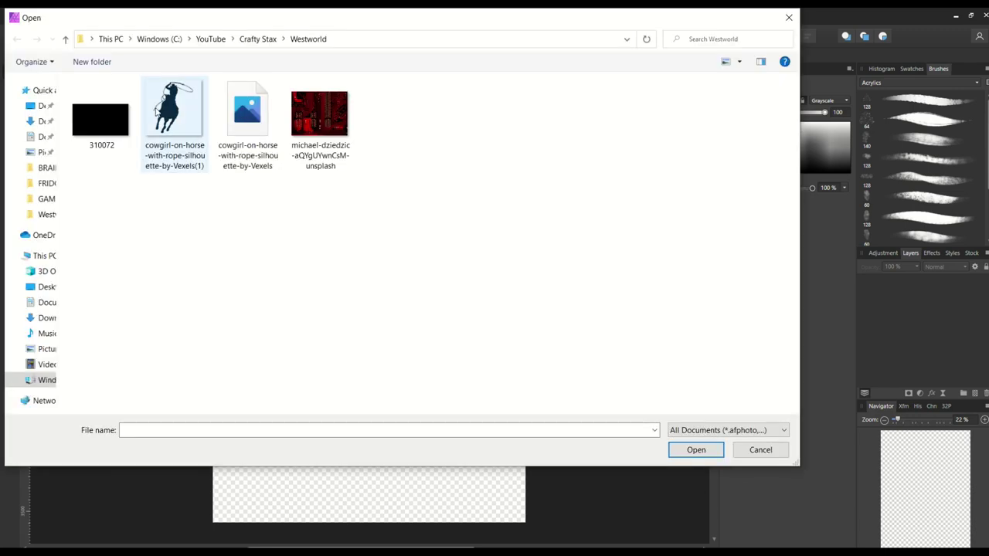
{"action": "double_click", "coordinate": [157, 111]}
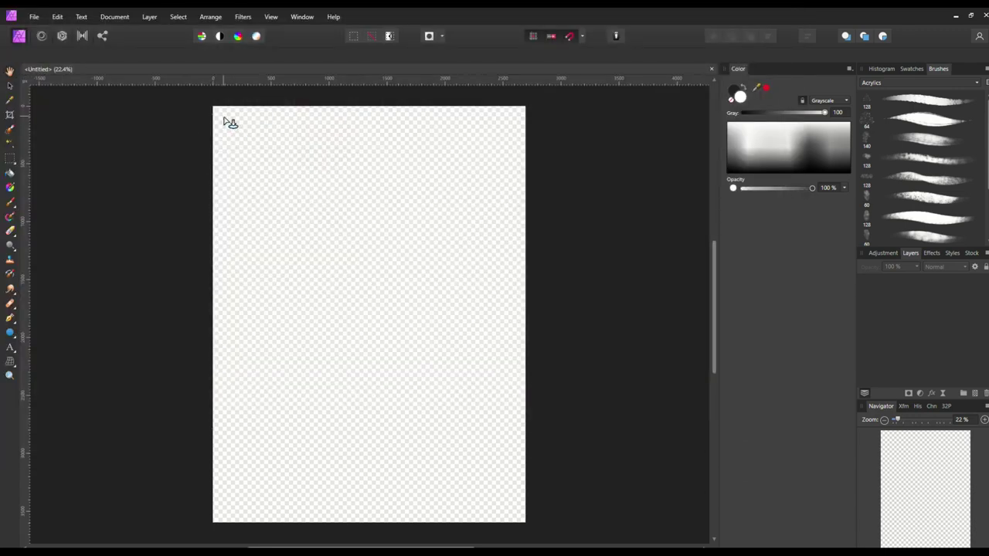
{"action": "left_click_drag", "start_coordinate": [224, 120], "coordinate": [570, 523]}
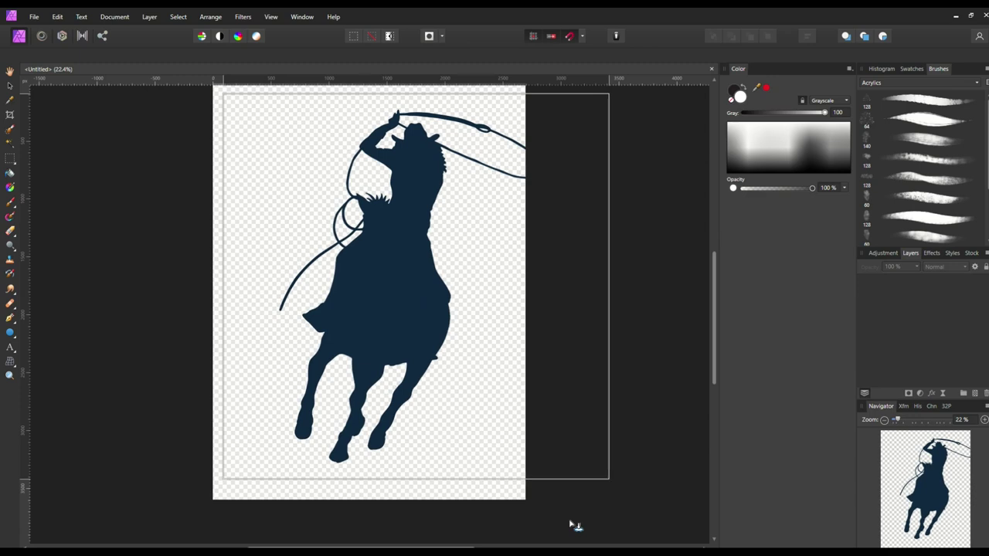
Shift the silhouette slightly left into its final position and deselect it.
{"action": "left_click", "coordinate": [9, 86]}
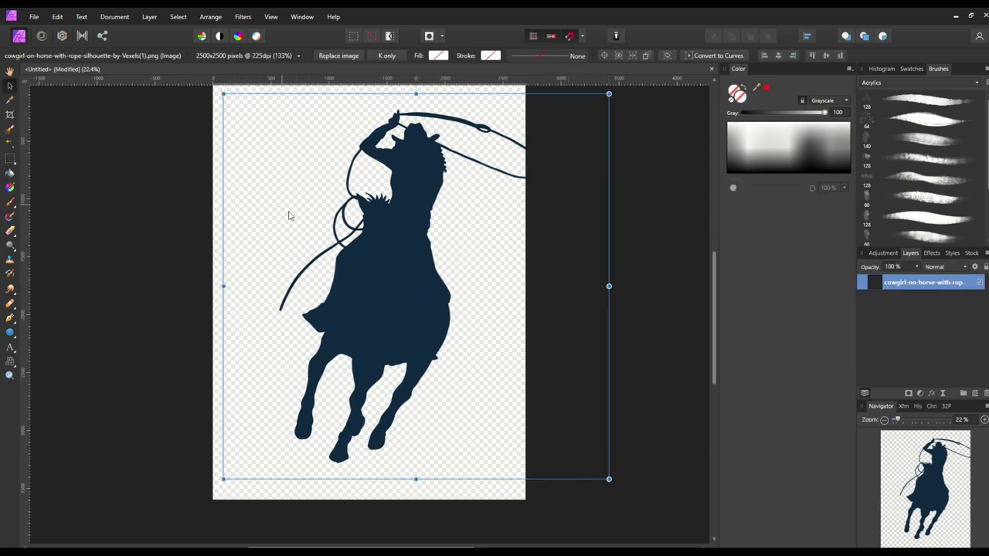
{"action": "left_click_drag", "start_coordinate": [343, 232], "coordinate": [302, 240]}
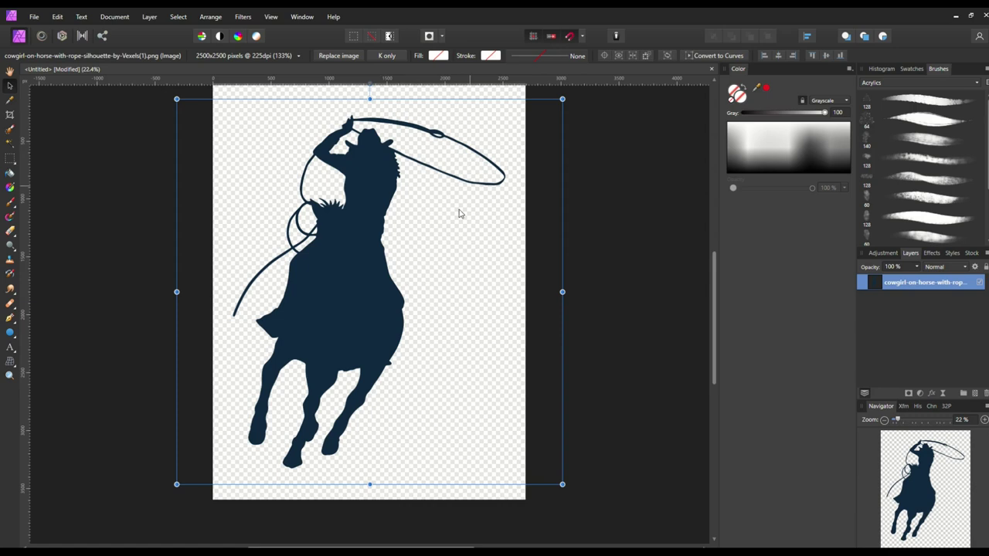
{"action": "left_click_drag", "start_coordinate": [406, 274], "coordinate": [404, 278]}
{"action": "left_click", "coordinate": [602, 264]}
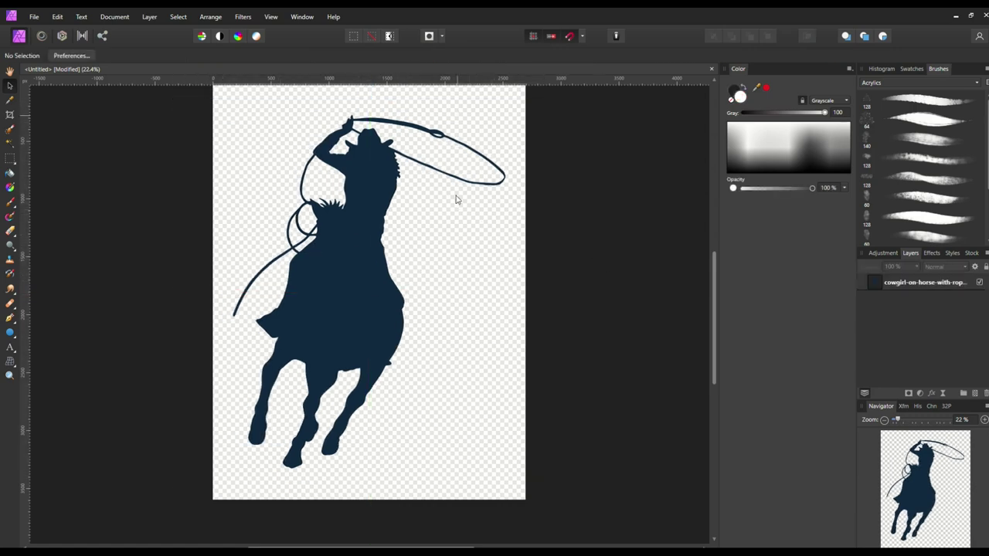
Place the michael-dziedzic circuit JPG as a tile at the page's top-left corner.
{"action": "left_click", "coordinate": [36, 21]}
{"action": "left_click", "coordinate": [61, 239]}
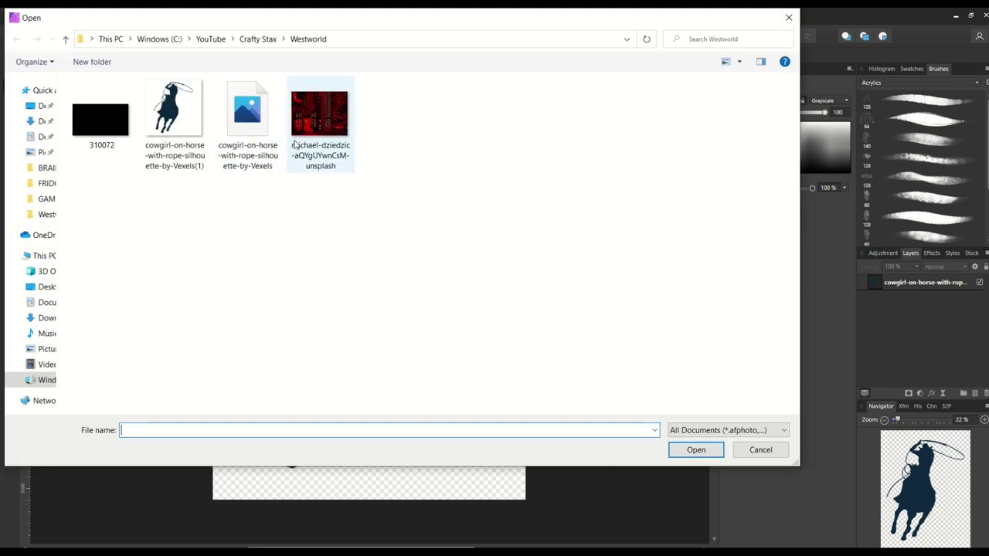
{"action": "double_click", "coordinate": [294, 145]}
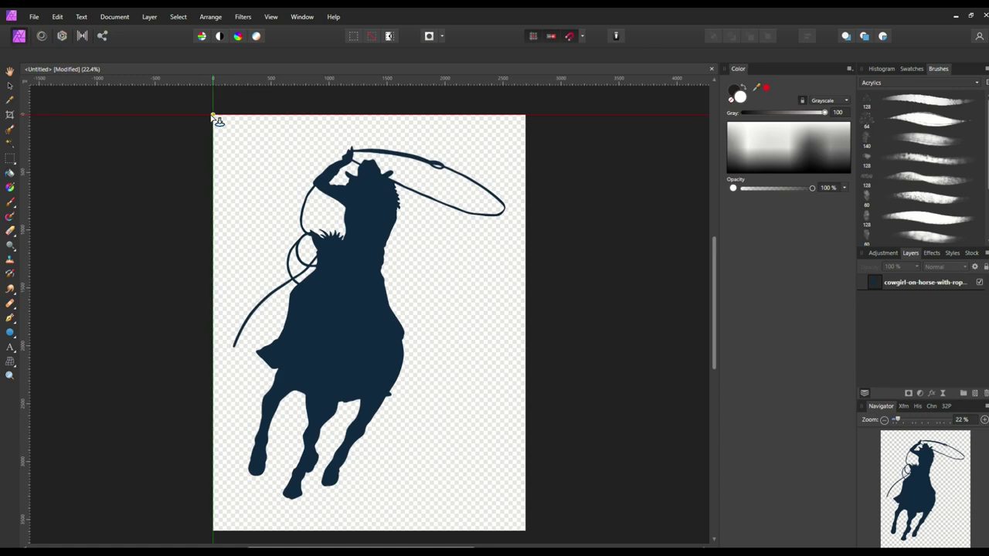
{"action": "left_click_drag", "start_coordinate": [214, 117], "coordinate": [381, 239]}
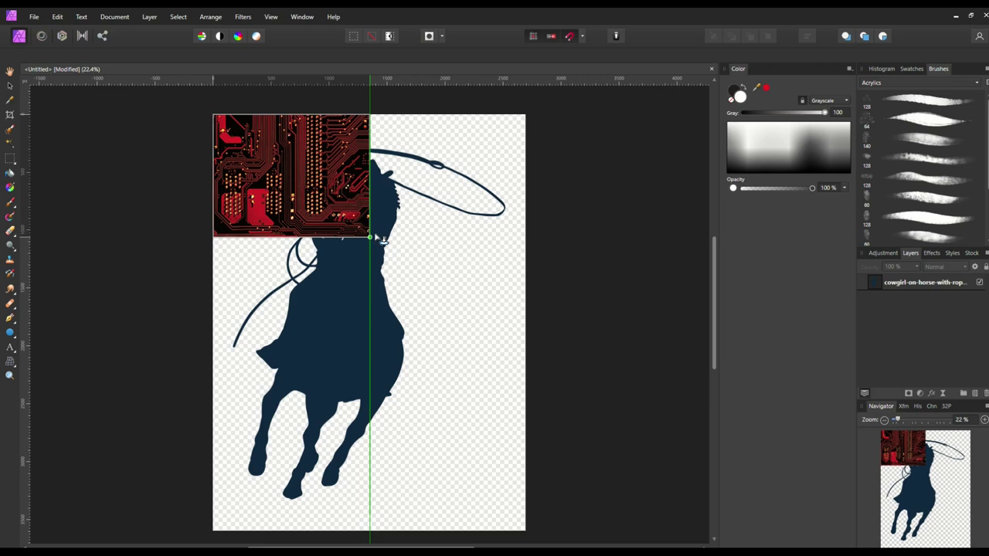
{"action": "left_click_drag", "start_coordinate": [383, 240], "coordinate": [382, 241]}
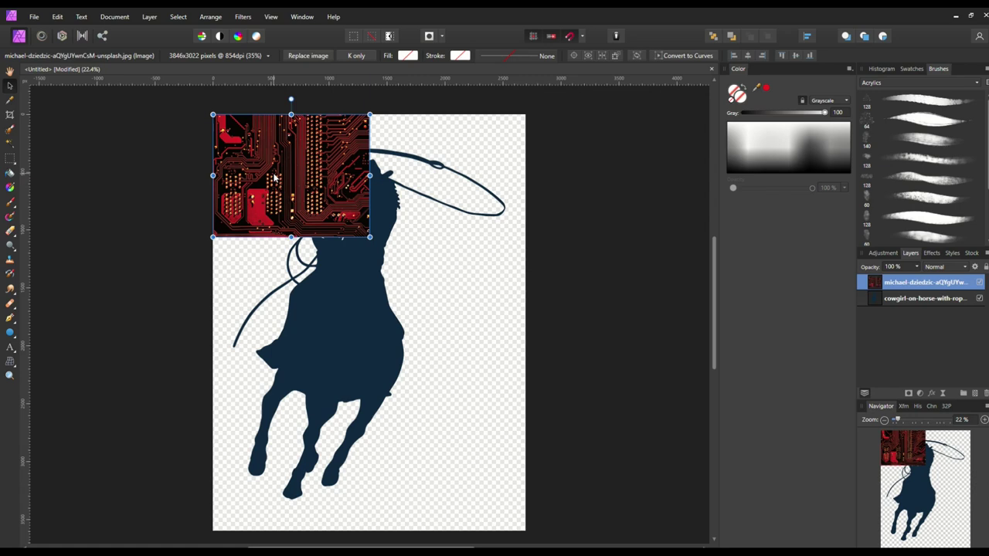
Duplicate the circuit tile, placing copies beside and below the first one.
{"action": "key", "text": "ctrl+j"}
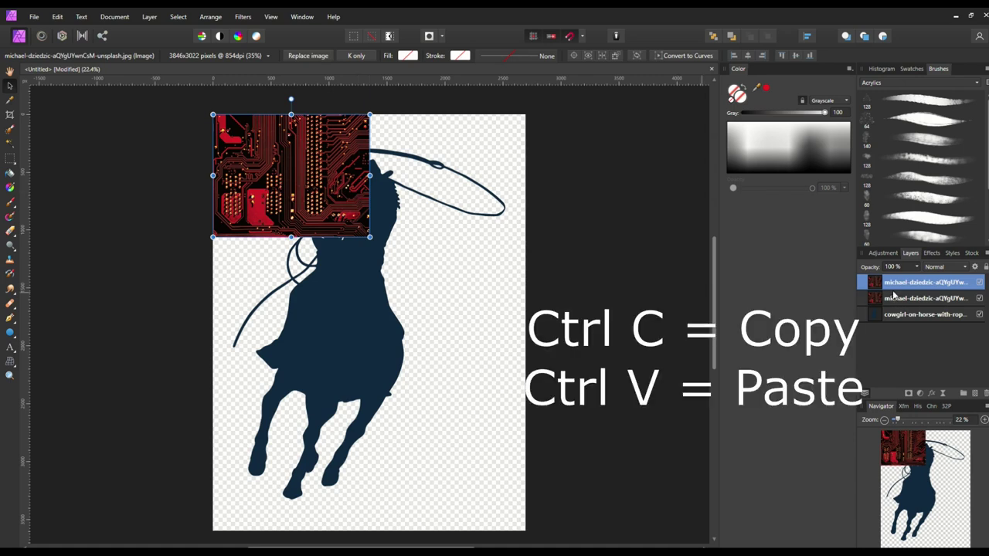
{"action": "left_click_drag", "start_coordinate": [279, 165], "coordinate": [435, 166]}
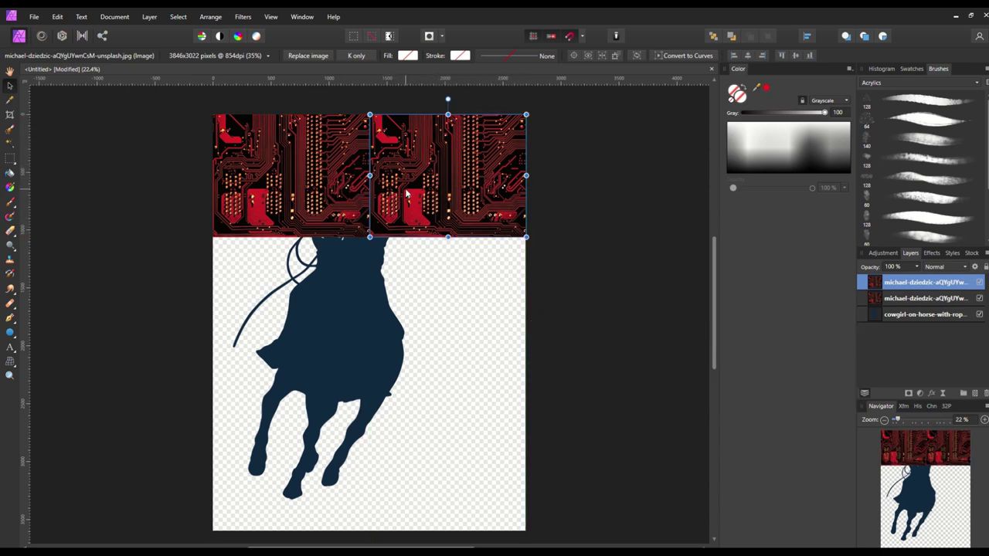
{"action": "key", "text": "ctrl+v"}
{"action": "left_click_drag", "start_coordinate": [444, 176], "coordinate": [431, 417]}
{"action": "key", "text": "ctrl+j"}
{"action": "key", "text": "ctrl+j"}
{"action": "key", "text": "ctrl+j"}
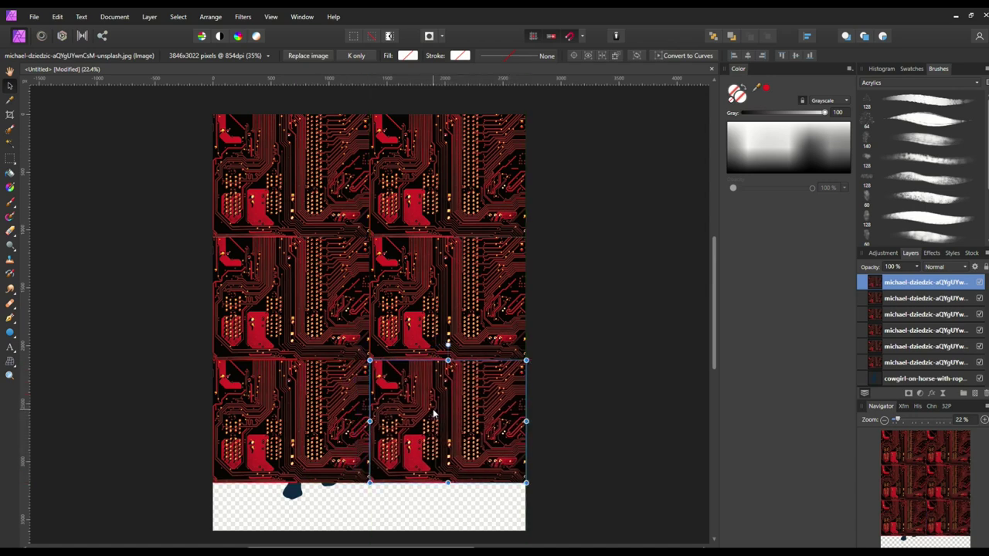
Add and position further tile copies until the two-column grid covers the page.
{"action": "key", "text": "ctrl+j"}
{"action": "left_click_drag", "start_coordinate": [434, 414], "coordinate": [281, 222]}
{"action": "left_click_drag", "start_coordinate": [369, 294], "coordinate": [704, 555]}
{"action": "left_click_drag", "start_coordinate": [378, 416], "coordinate": [352, 351]}
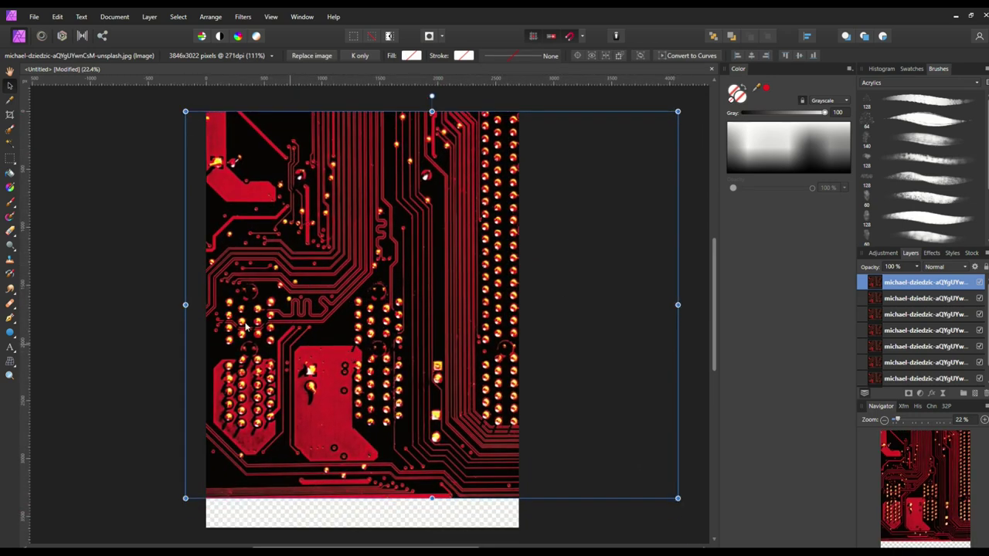
{"action": "key", "text": "ctrl+z"}
{"action": "key", "text": "ctrl+z"}
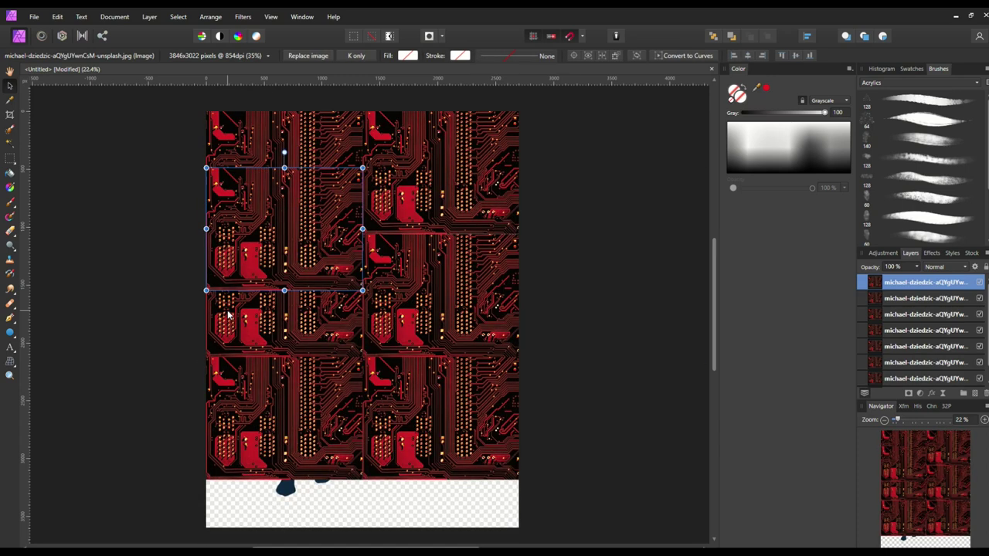
{"action": "left_click_drag", "start_coordinate": [225, 235], "coordinate": [437, 470]}
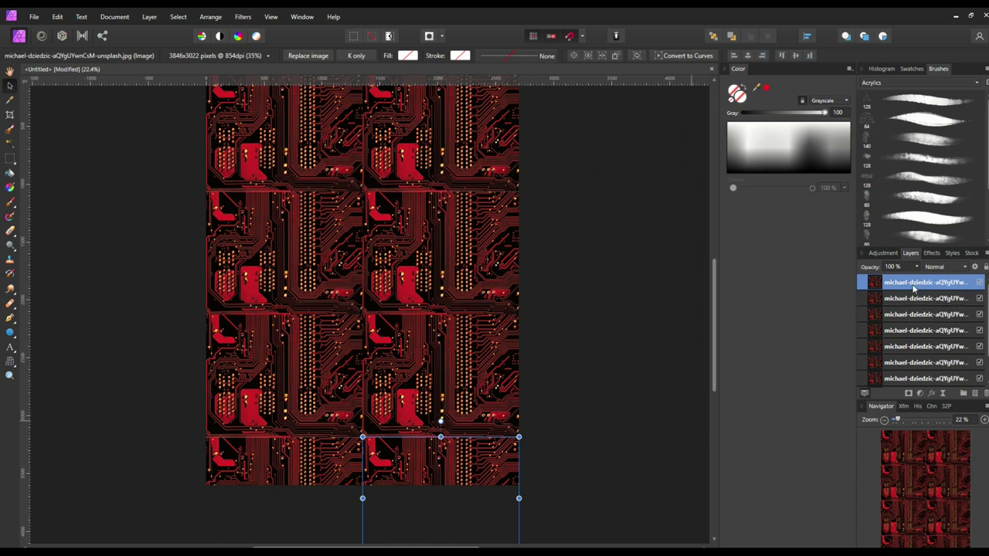
Select all the circuit tile layers and merge them with Merge Visible.
{"action": "left_click", "coordinate": [915, 298]}
{"action": "left_click", "coordinate": [909, 287]}
{"action": "scroll", "coordinate": [910, 293], "scroll_direction": "down", "scroll_amount": 1}
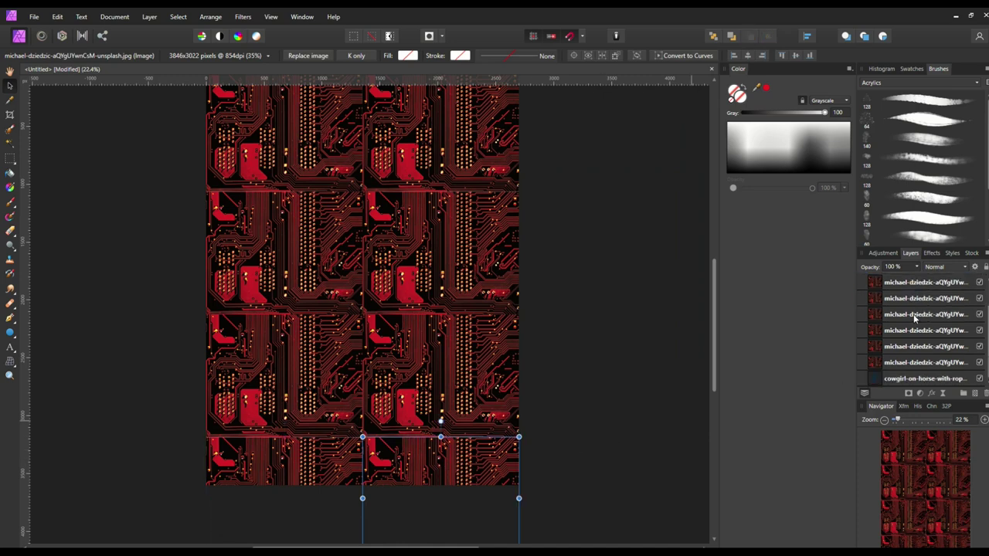
{"action": "left_click", "coordinate": [911, 363], "text": "shift"}
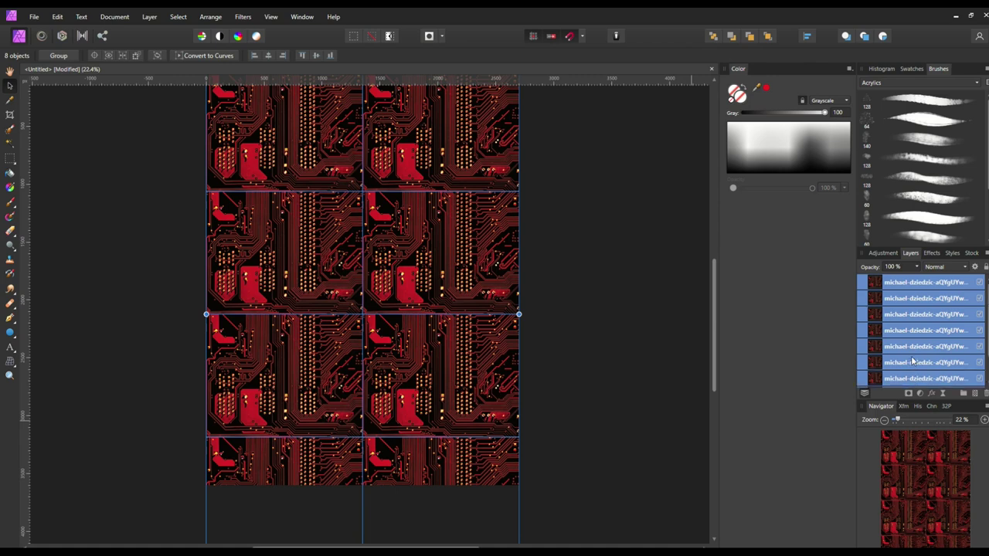
{"action": "scroll", "coordinate": [910, 364], "scroll_direction": "up", "scroll_amount": 1}
{"action": "right_click", "coordinate": [910, 321]}
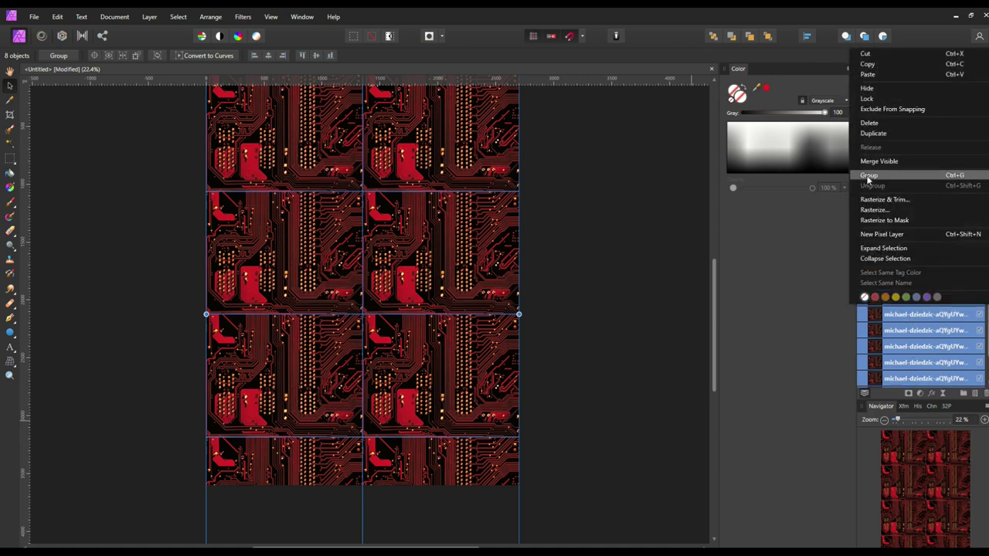
{"action": "left_click", "coordinate": [874, 161]}
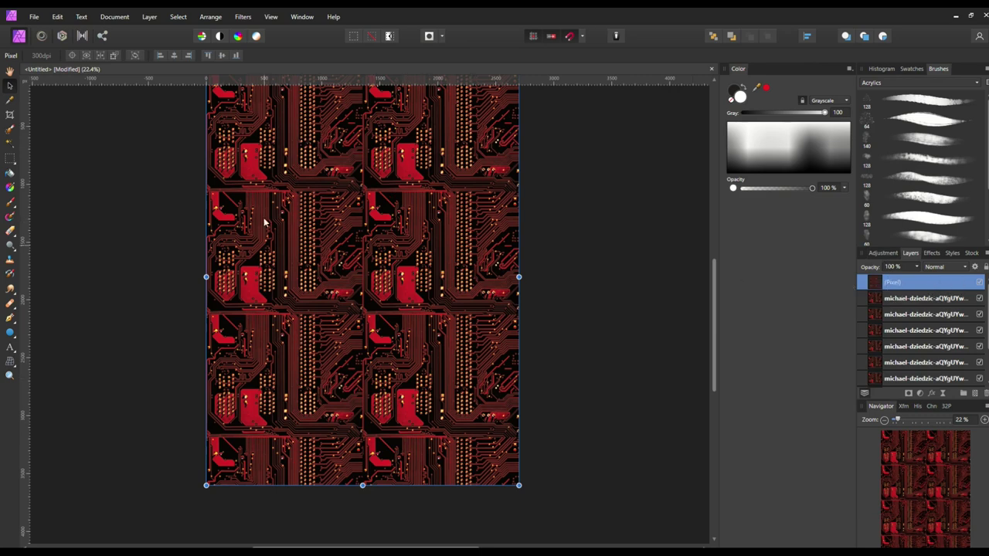
Delete the original tile layers and make the merged circuit layer visible again.
{"action": "left_click", "coordinate": [896, 300]}
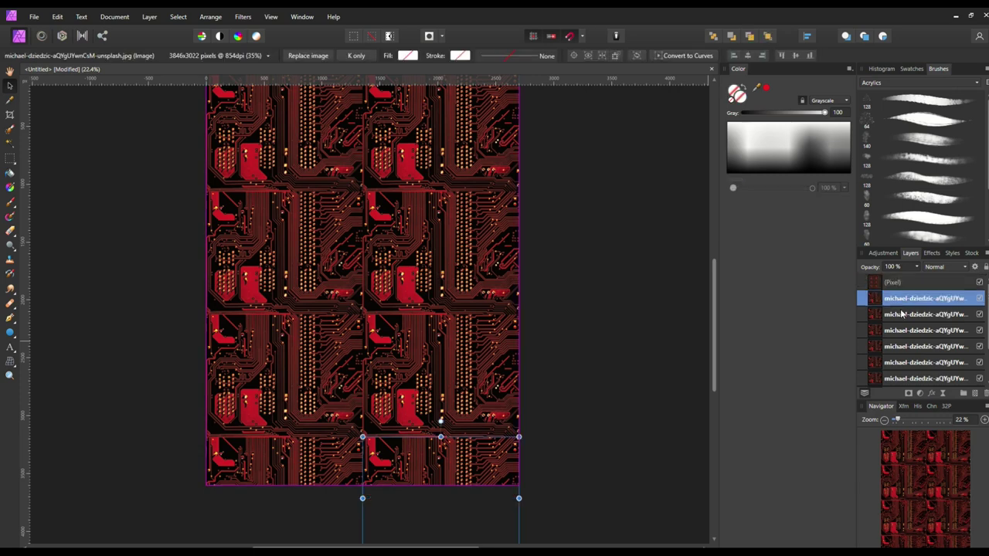
{"action": "scroll", "coordinate": [902, 332], "scroll_direction": "down", "scroll_amount": 1}
{"action": "left_click", "coordinate": [906, 363], "text": "shift"}
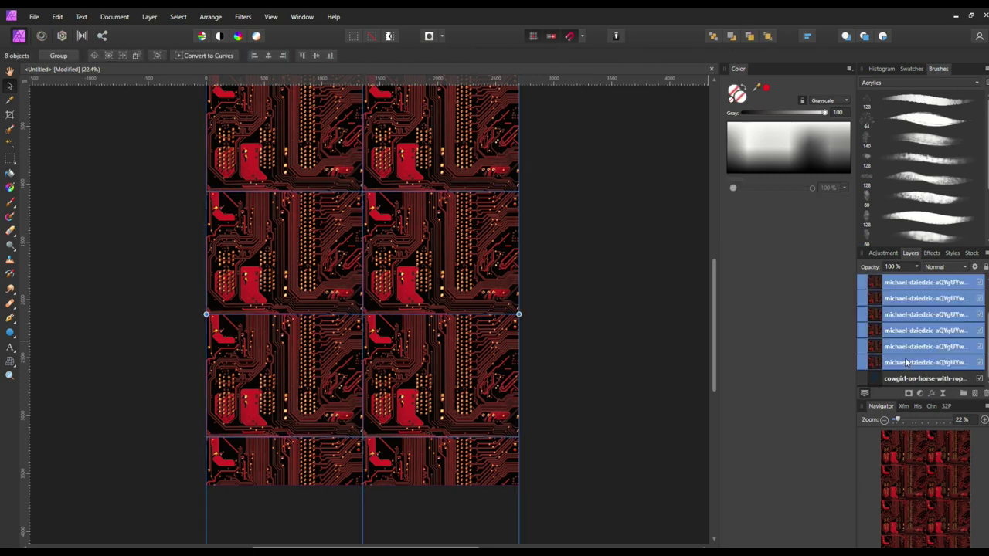
{"action": "right_click", "coordinate": [905, 363]}
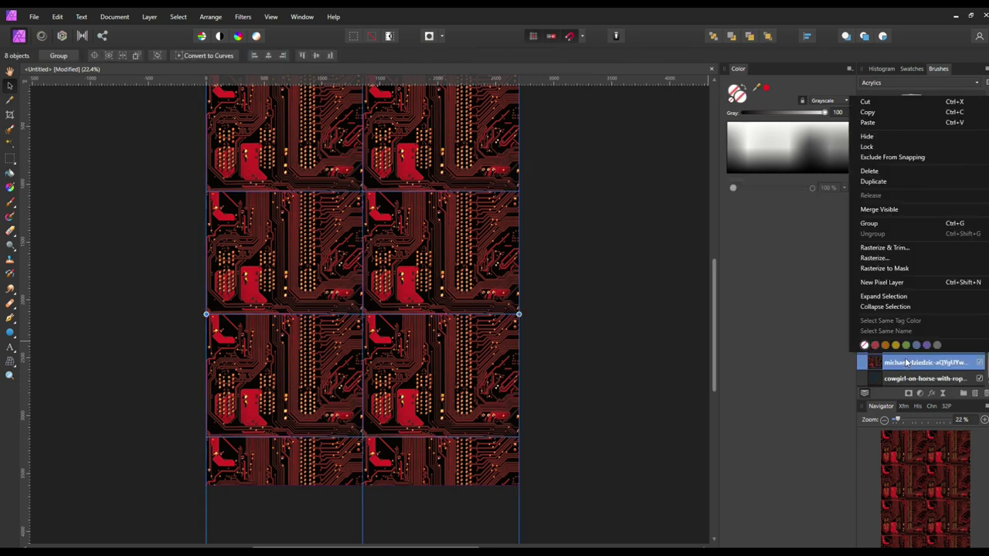
{"action": "left_click", "coordinate": [879, 181]}
{"action": "left_click", "coordinate": [906, 300]}
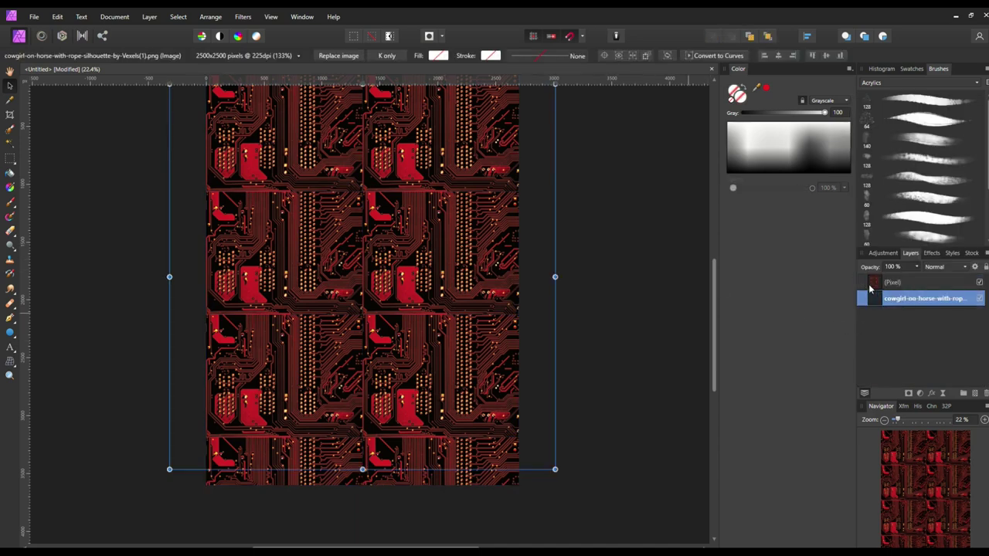
{"action": "left_click", "coordinate": [896, 282]}
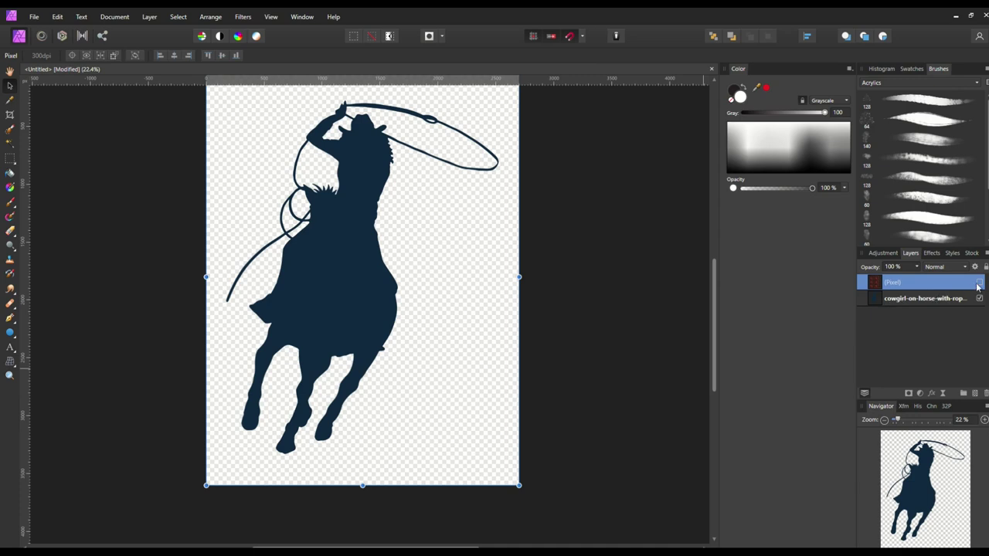
{"action": "left_click", "coordinate": [978, 283]}
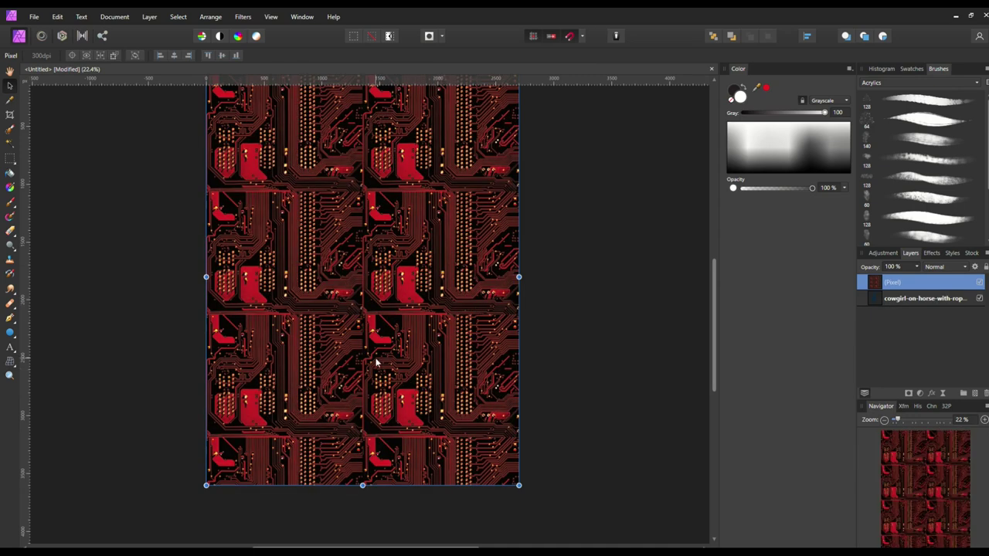
Move the cowgirl layer above the merged circuit layer and apply Mask to Below.
{"action": "scroll", "coordinate": [394, 355], "scroll_direction": "up", "scroll_amount": 2}
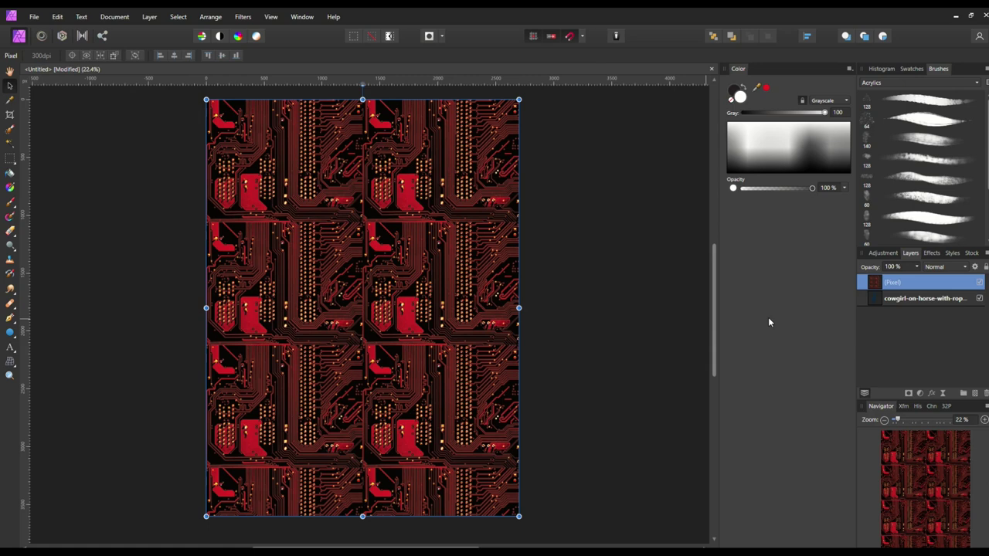
{"action": "left_click", "coordinate": [920, 300]}
{"action": "left_click_drag", "start_coordinate": [920, 300], "coordinate": [919, 278]}
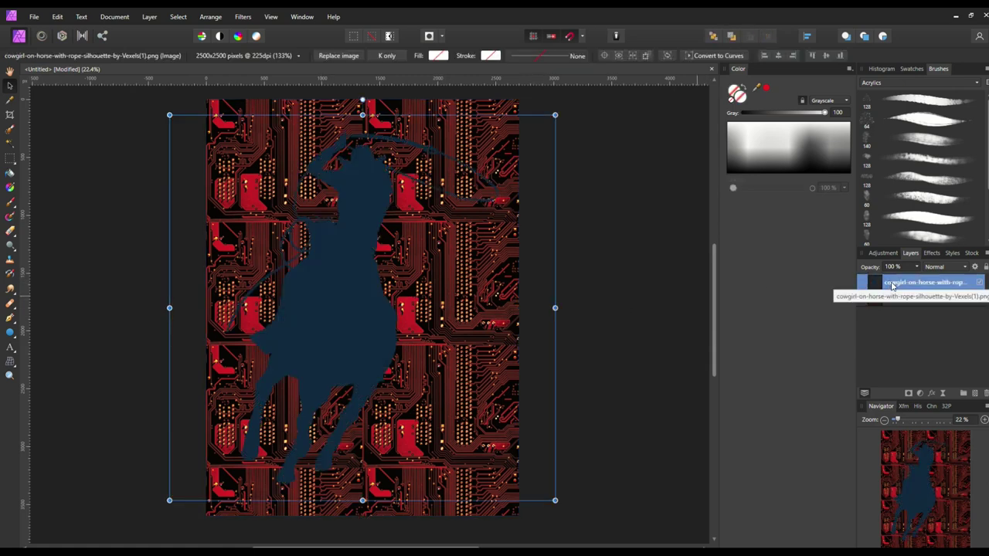
{"action": "right_click", "coordinate": [892, 286]}
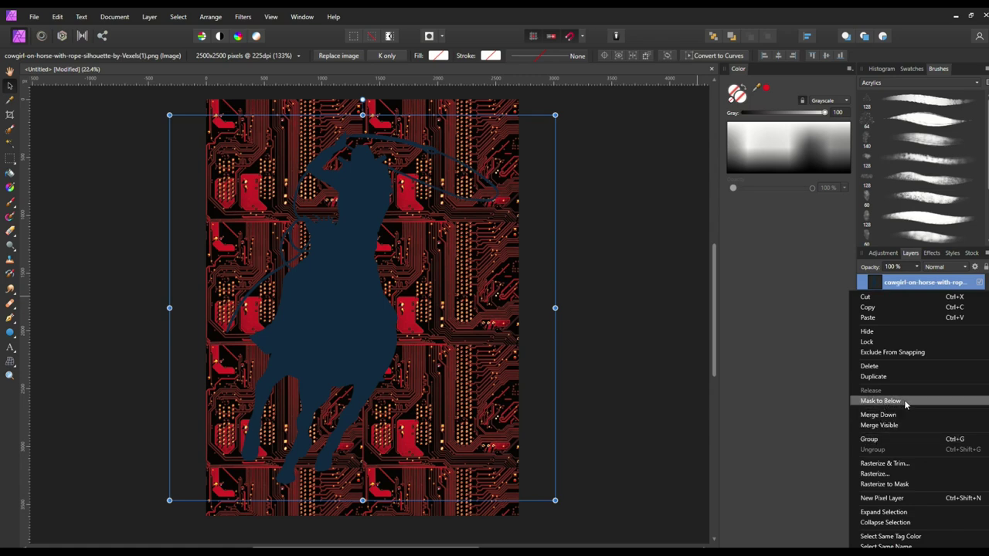
{"action": "left_click", "coordinate": [881, 401]}
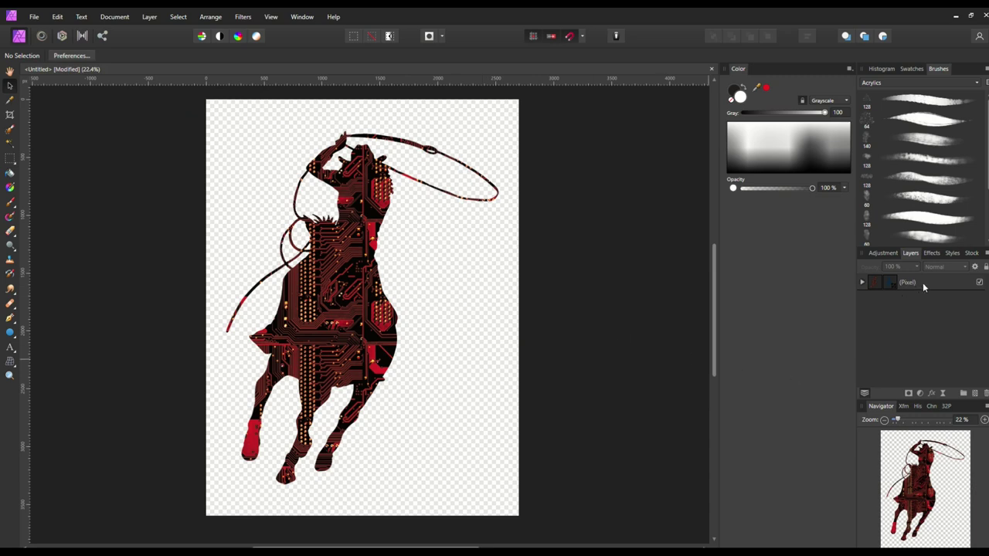
Add a new pixel layer, flood-fill it with black, and move it beneath the silhouette.
{"action": "left_click", "coordinate": [975, 394]}
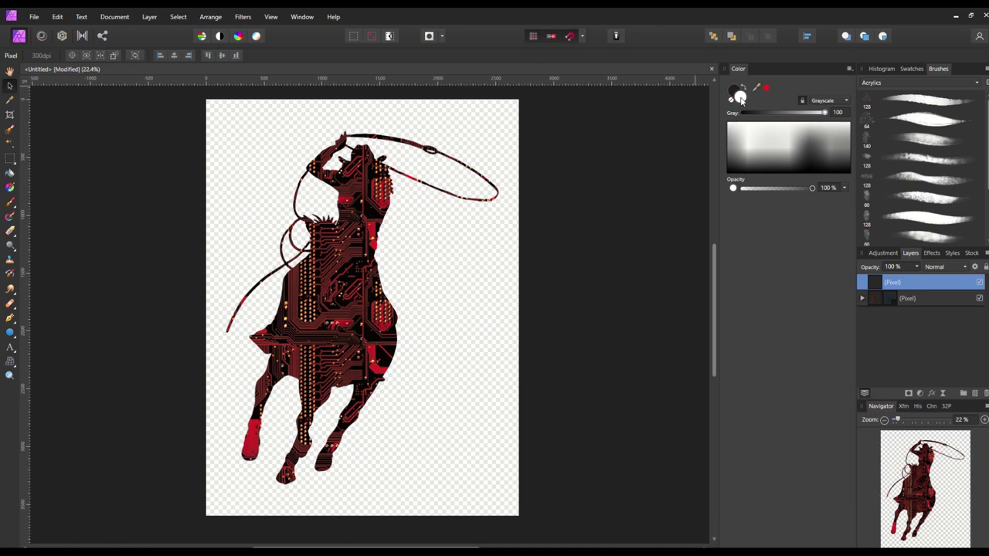
{"action": "left_click_drag", "start_coordinate": [753, 140], "coordinate": [732, 152]}
{"action": "left_click_drag", "start_coordinate": [786, 115], "coordinate": [742, 113]}
{"action": "mouse_move", "coordinate": [743, 113]}
{"action": "left_mouse_down"}
{"action": "mouse_move", "coordinate": [823, 116]}
{"action": "mouse_move", "coordinate": [730, 114]}
{"action": "left_mouse_up"}
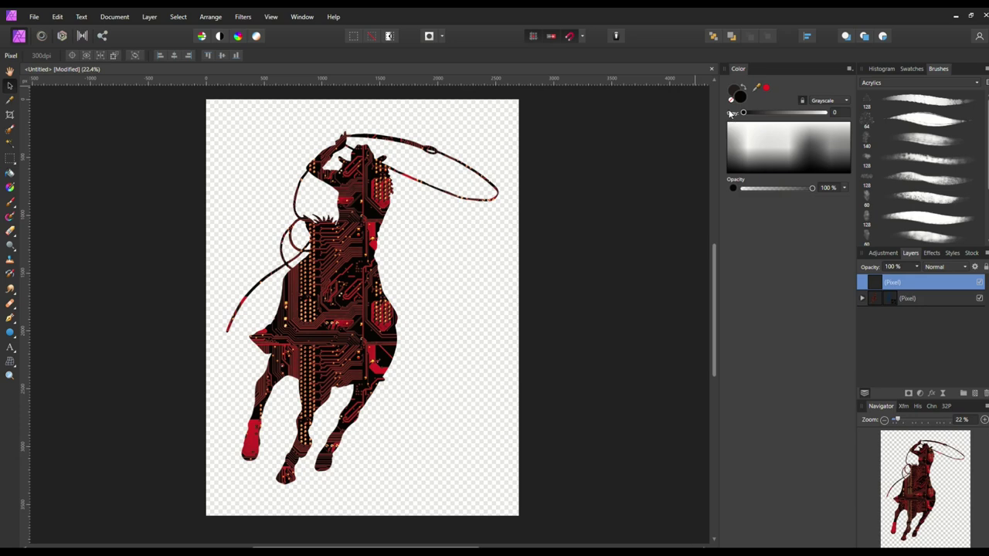
{"action": "left_click", "coordinate": [10, 174]}
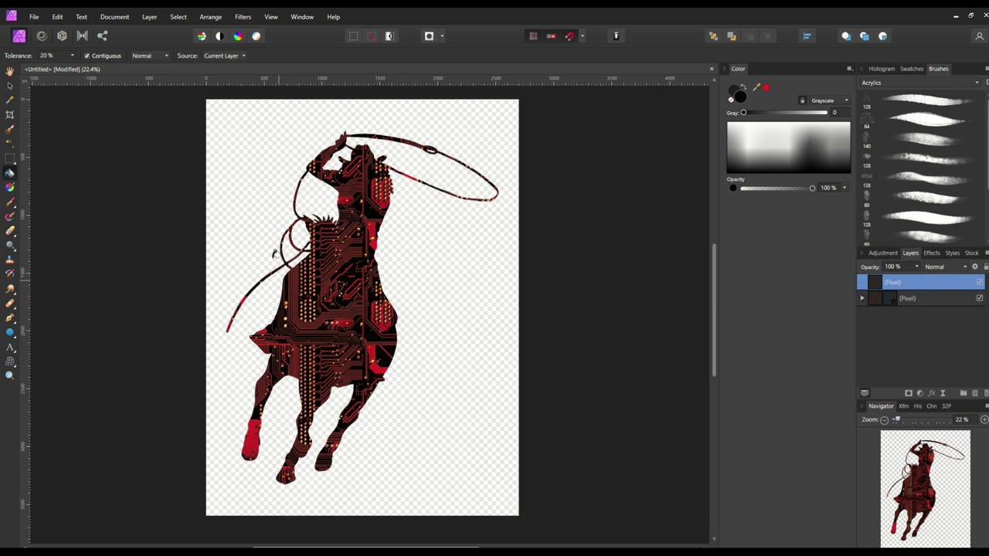
{"action": "left_click", "coordinate": [266, 222]}
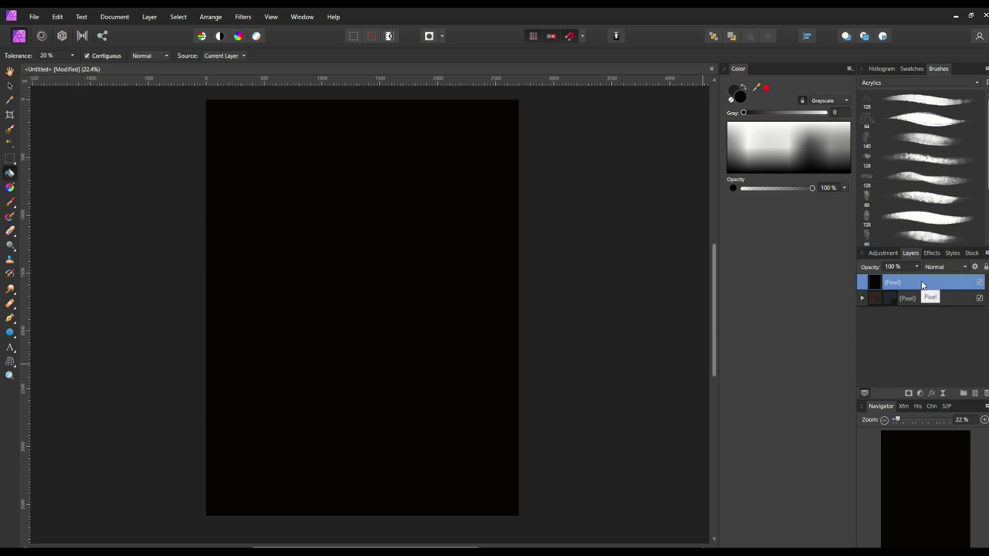
{"action": "left_click_drag", "start_coordinate": [925, 288], "coordinate": [927, 322]}
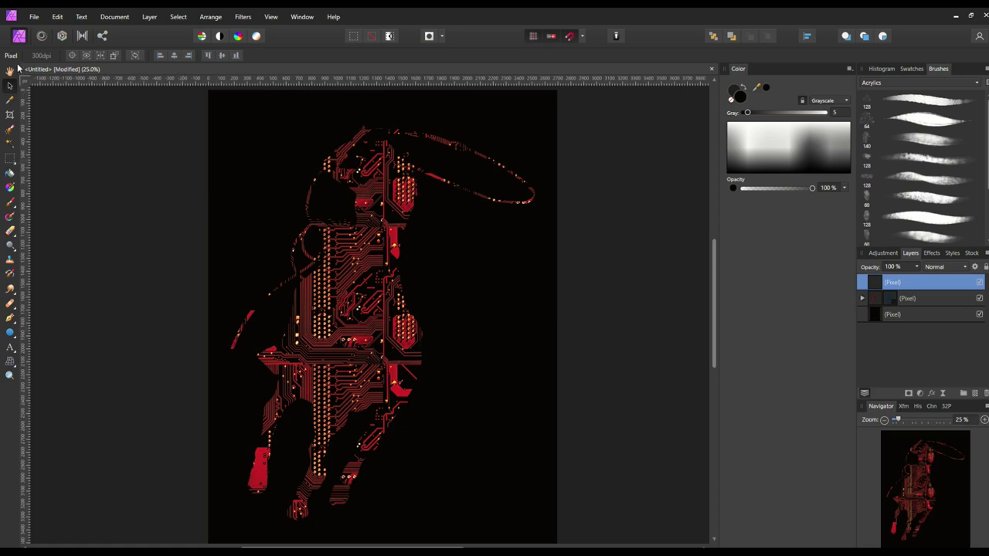
Choose the Ellipse Tool from the shape tools flyout after briefly picking the Rectangle Tool.
{"action": "left_click", "coordinate": [10, 334]}
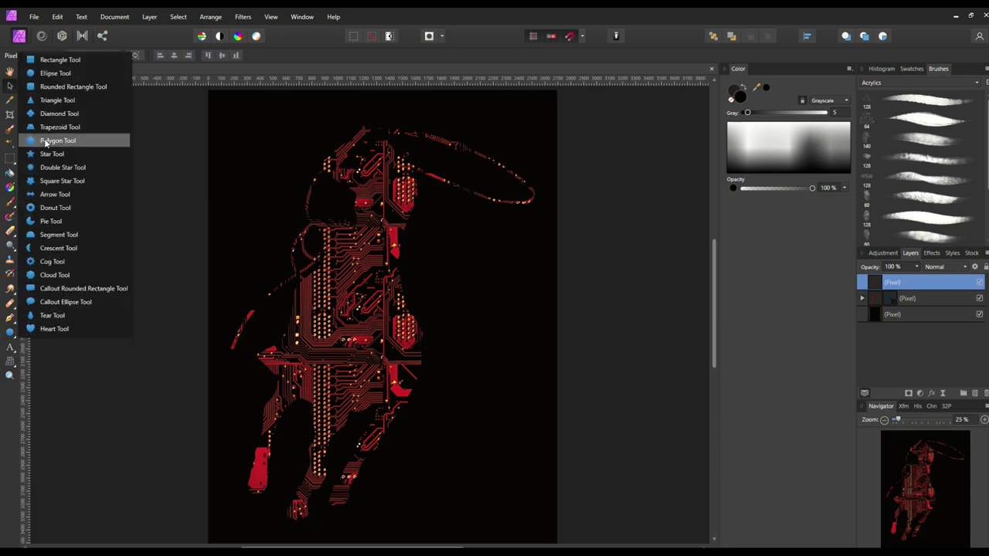
{"action": "left_click", "coordinate": [54, 60]}
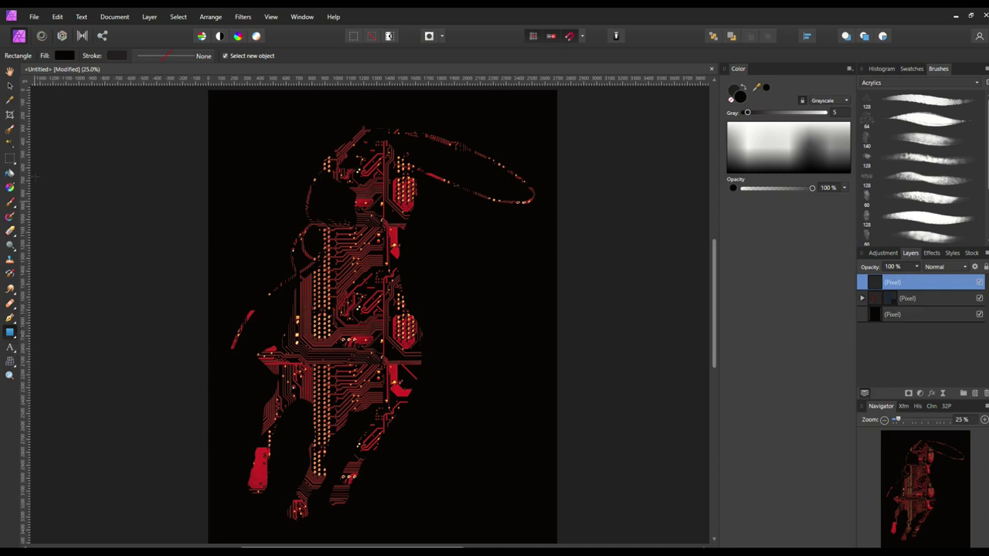
{"action": "left_click", "coordinate": [10, 334]}
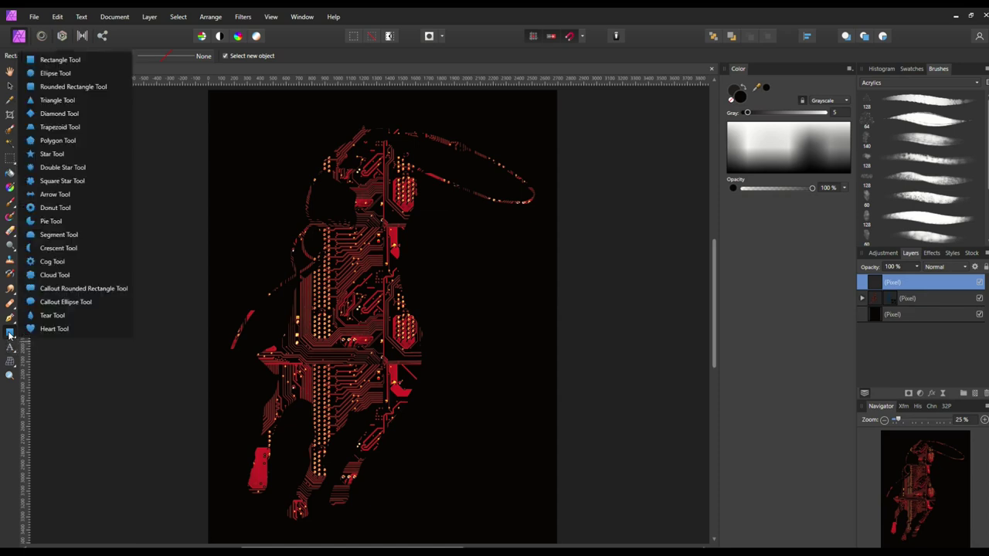
{"action": "left_click", "coordinate": [50, 75]}
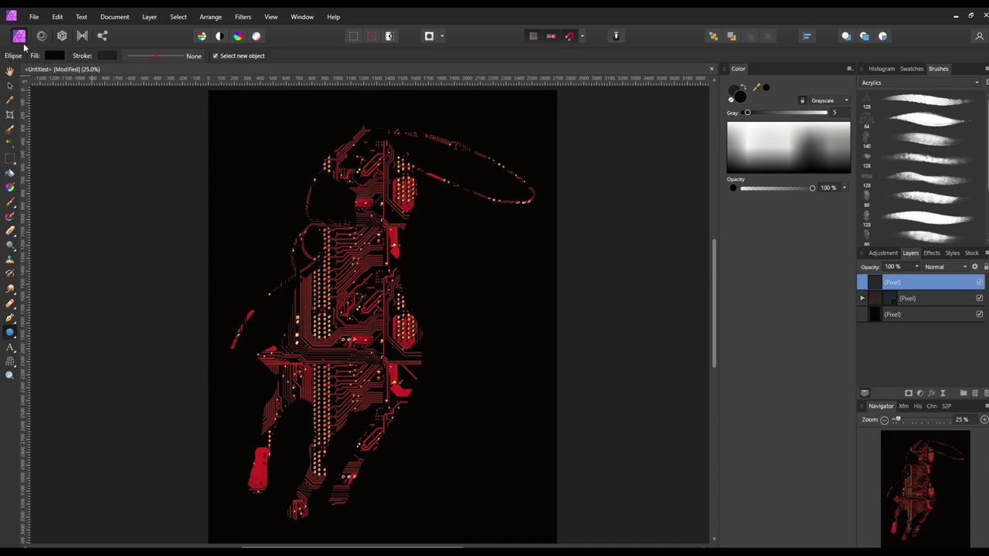
Switch the ellipse Fill to the HSL colour wheel and choose a fully saturated red.
{"action": "left_click", "coordinate": [54, 56]}
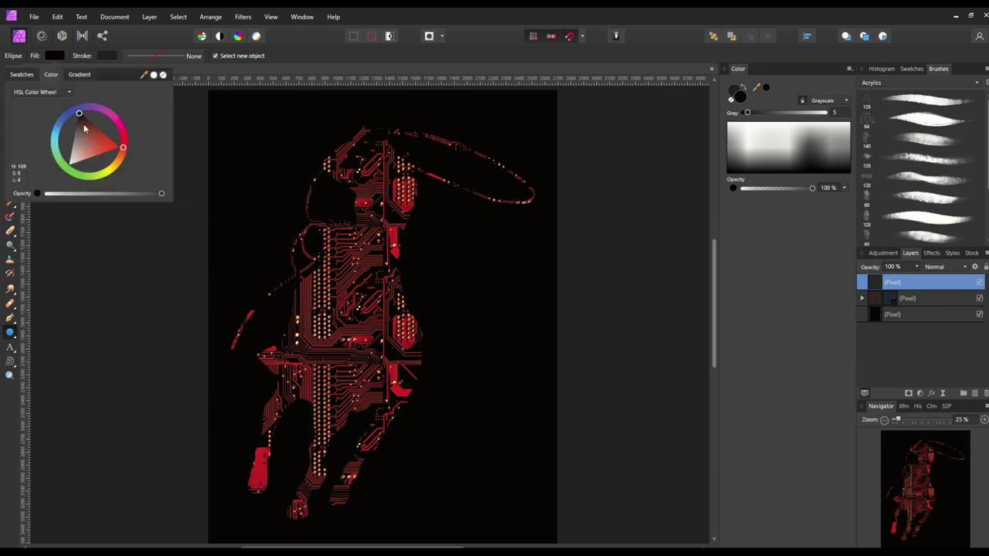
{"action": "left_click", "coordinate": [49, 94]}
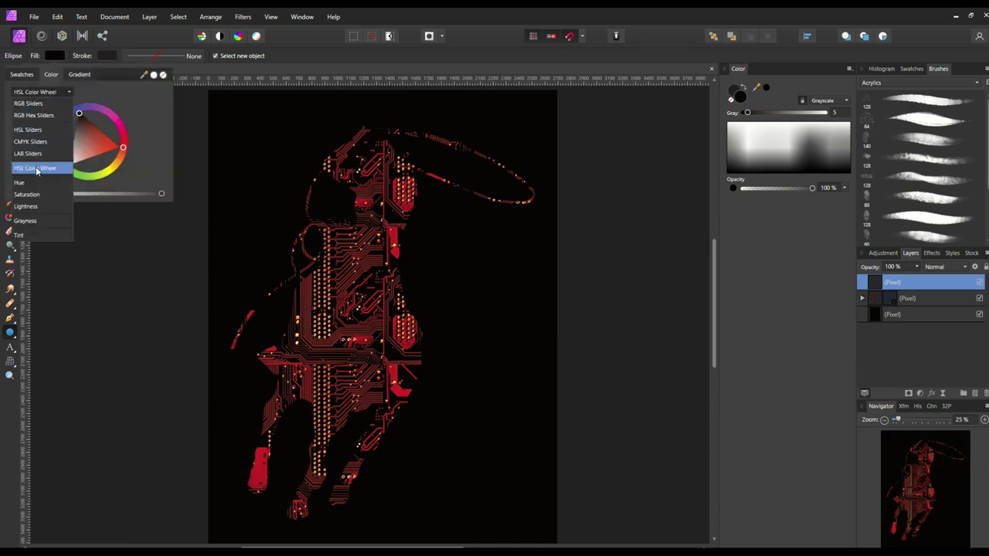
{"action": "left_click", "coordinate": [29, 104]}
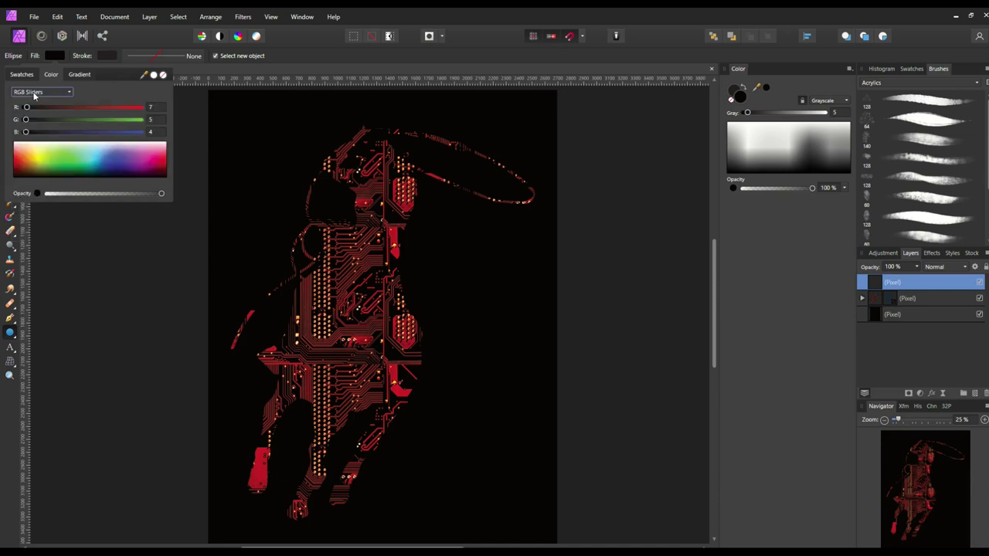
{"action": "left_click", "coordinate": [35, 96]}
{"action": "left_click", "coordinate": [34, 142]}
{"action": "left_click", "coordinate": [40, 94]}
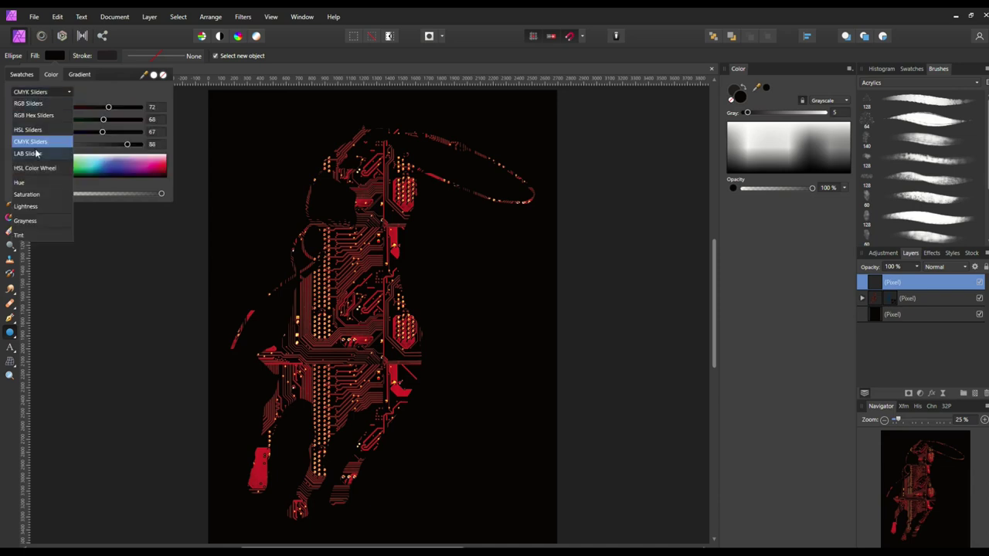
{"action": "left_click", "coordinate": [37, 165]}
{"action": "left_click", "coordinate": [90, 142]}
{"action": "left_click_drag", "start_coordinate": [91, 142], "coordinate": [127, 141]}
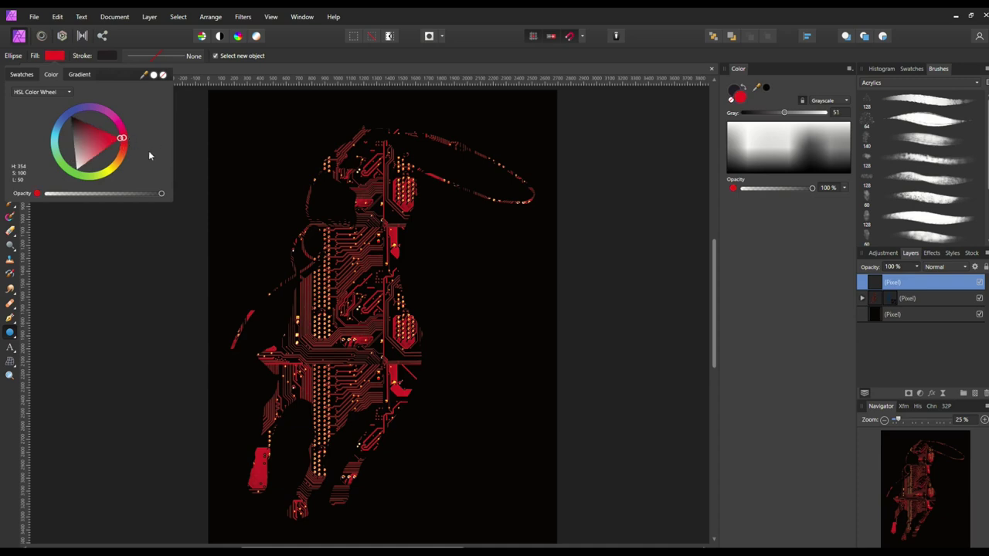
{"action": "left_click", "coordinate": [146, 216]}
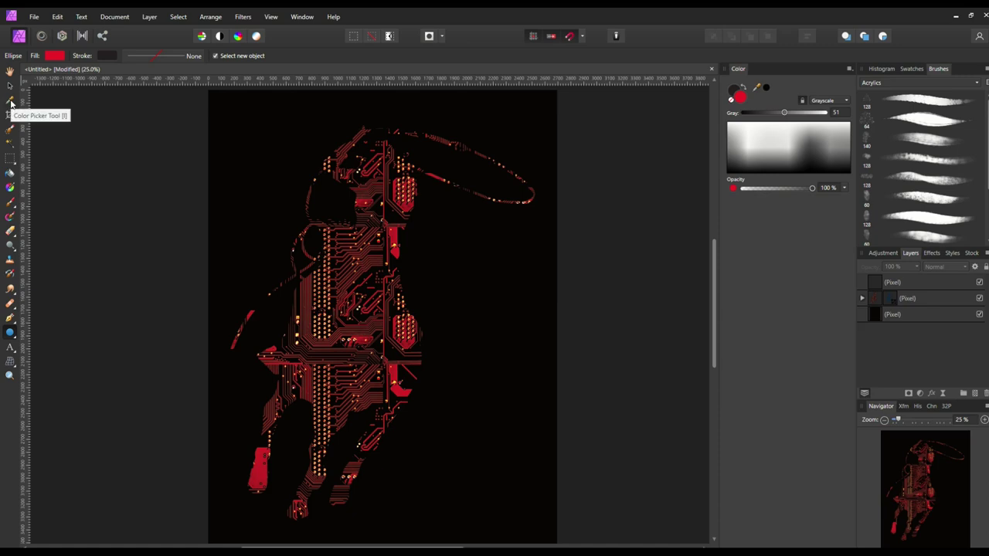
Sample red from the artwork, then brighten the ellipse fill to H 354, S 100, L 50.
{"action": "left_click", "coordinate": [10, 101]}
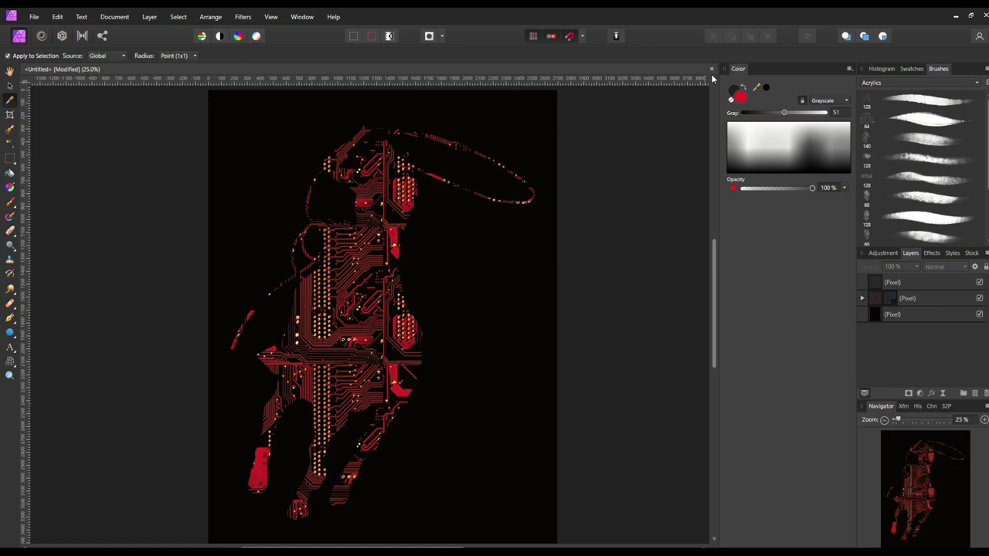
{"action": "left_click", "coordinate": [525, 110]}
{"action": "left_click", "coordinate": [435, 177]}
{"action": "left_click", "coordinate": [10, 333]}
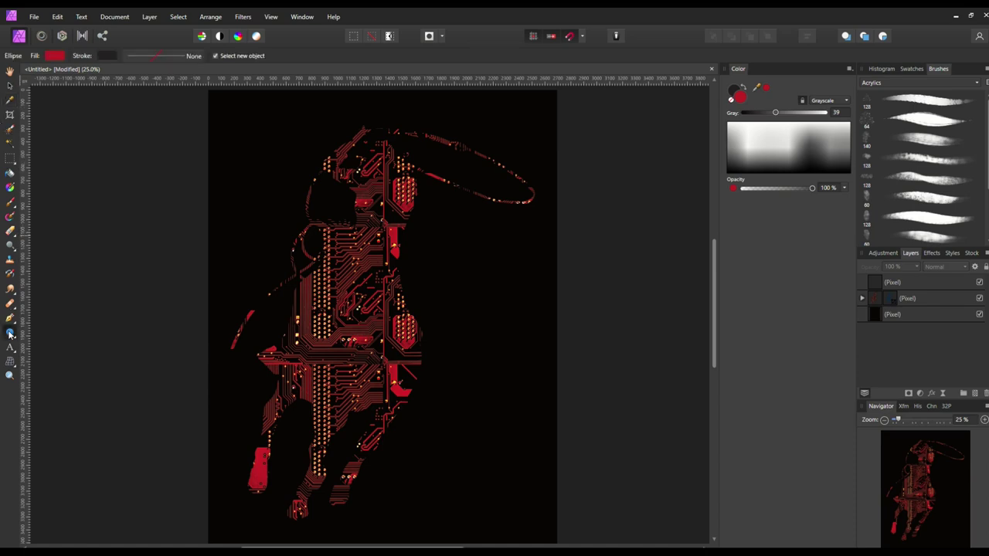
{"action": "left_click", "coordinate": [53, 57]}
{"action": "left_click_drag", "start_coordinate": [101, 139], "coordinate": [120, 142]}
Draw a large red circle over the upper part of the poster, then deselect it.
{"action": "left_click_drag", "start_coordinate": [246, 178], "coordinate": [390, 323]}
{"action": "left_click_drag", "start_coordinate": [232, 135], "coordinate": [538, 445]}
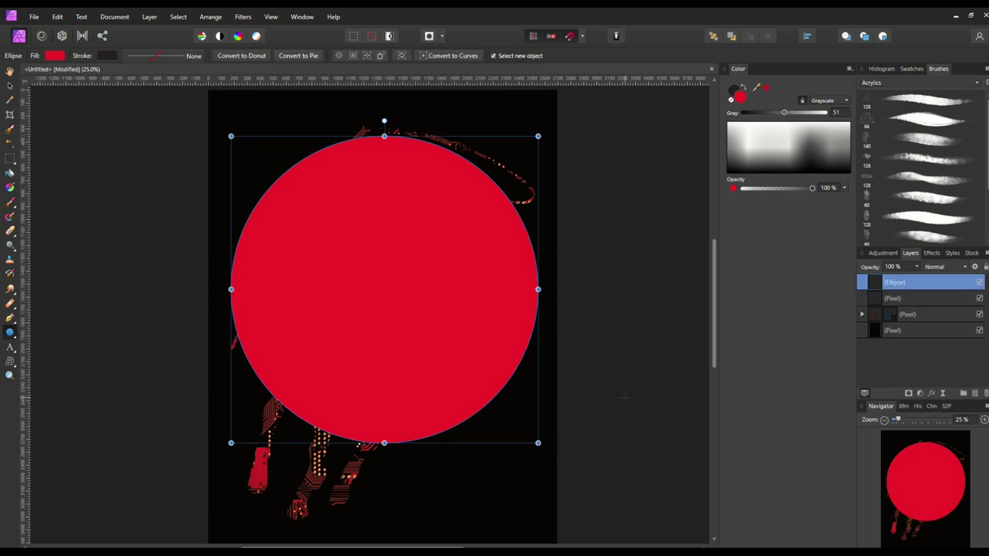
{"action": "key", "text": "ctrl+d"}
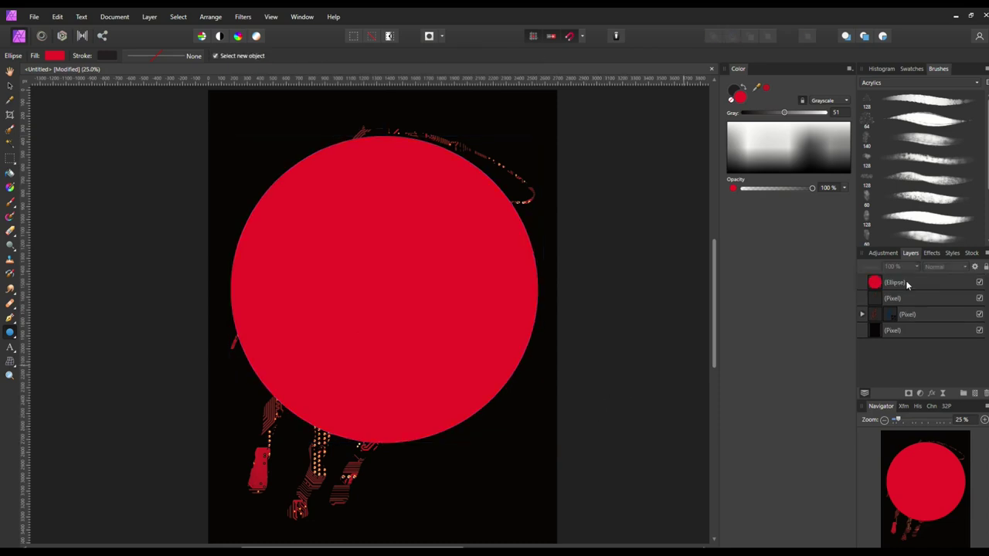
Move the circle layer below the circuit artwork, with the black Pixel layer beneath it.
{"action": "left_click", "coordinate": [908, 284]}
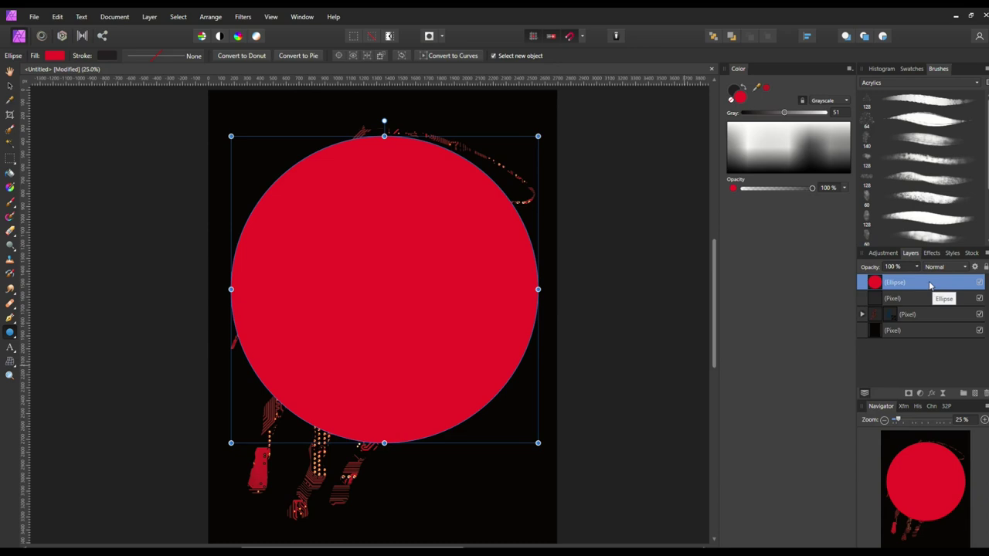
{"action": "left_click_drag", "start_coordinate": [920, 286], "coordinate": [934, 352]}
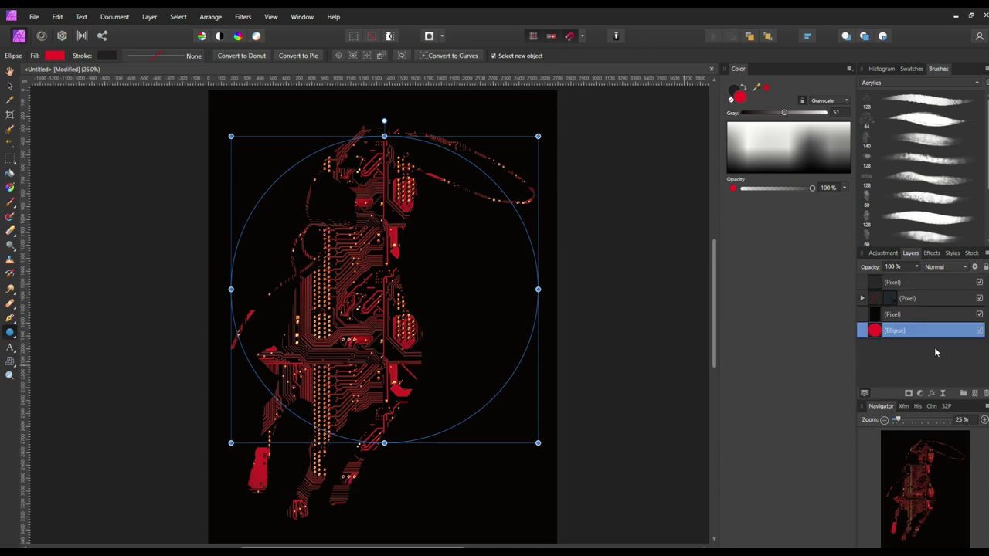
{"action": "left_click", "coordinate": [925, 316]}
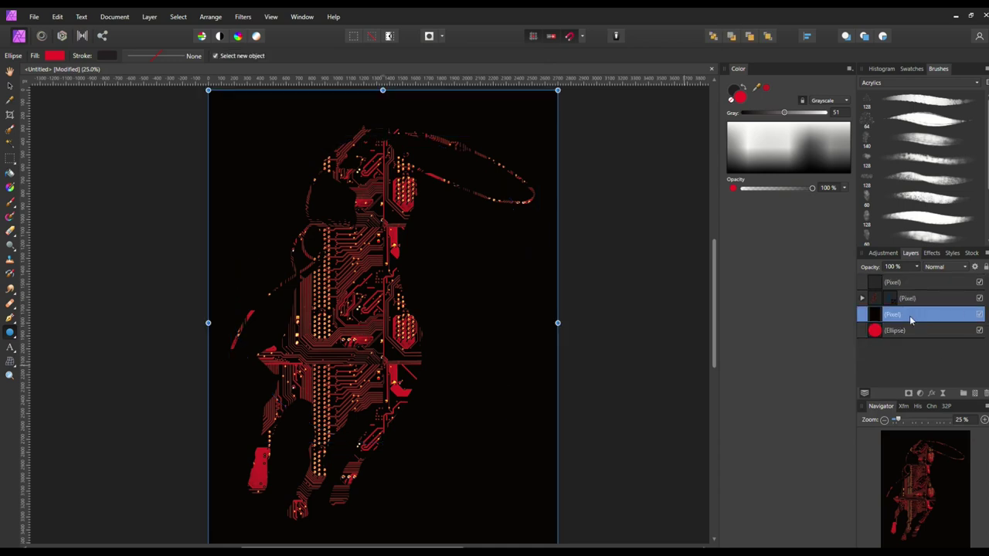
{"action": "left_click_drag", "start_coordinate": [925, 318], "coordinate": [932, 349]}
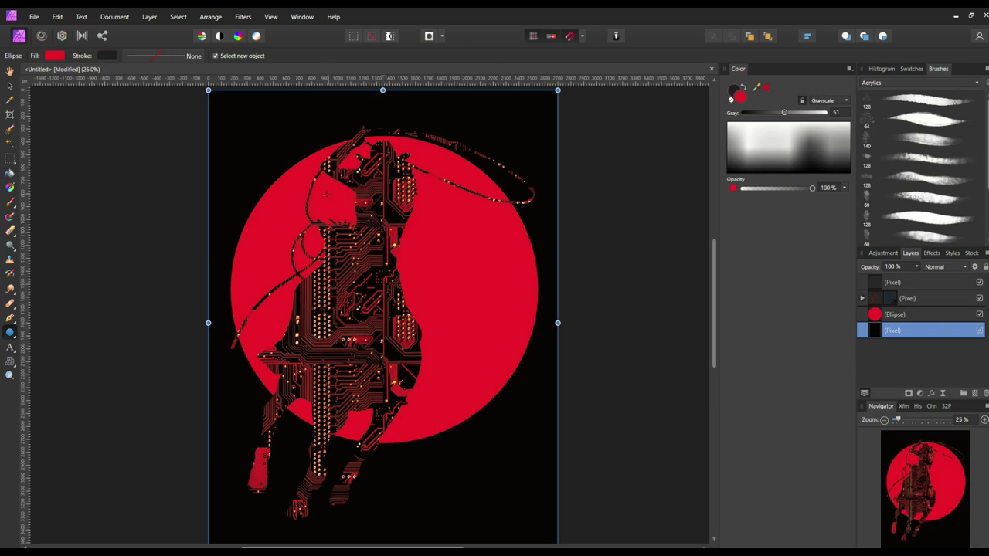
Nudge the red circle slightly up and right with the Move Tool.
{"action": "left_click", "coordinate": [913, 315]}
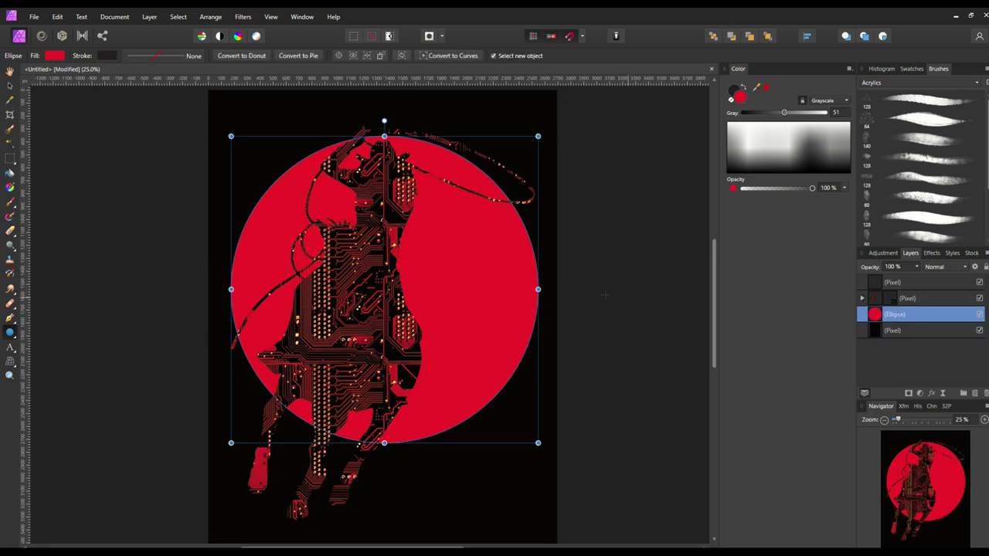
{"action": "left_click_drag", "start_coordinate": [473, 289], "coordinate": [474, 284]}
{"action": "key", "text": "ctrl+z"}
{"action": "left_click", "coordinate": [10, 86]}
{"action": "left_click_drag", "start_coordinate": [446, 242], "coordinate": [457, 223]}
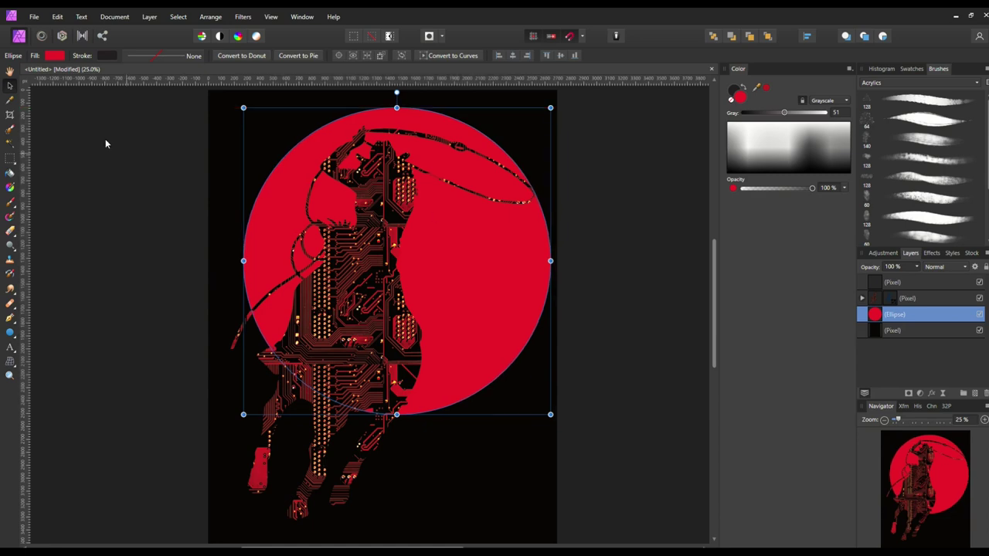
Deselect the red circle.
{"action": "left_click", "coordinate": [86, 181]}
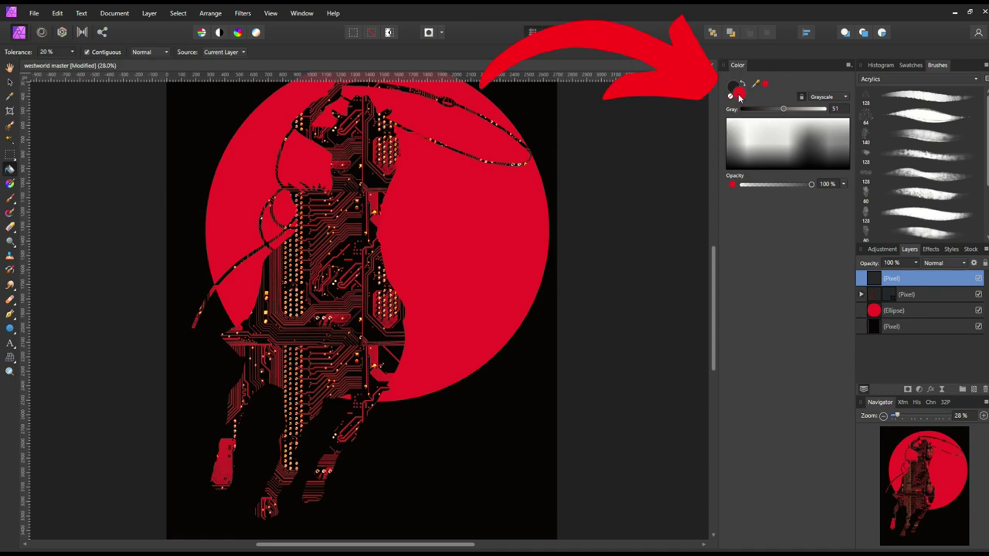
Change the working colour to cyan 00E5FF and select the circuit artwork Pixel layer.
{"action": "double_click", "coordinate": [738, 94]}
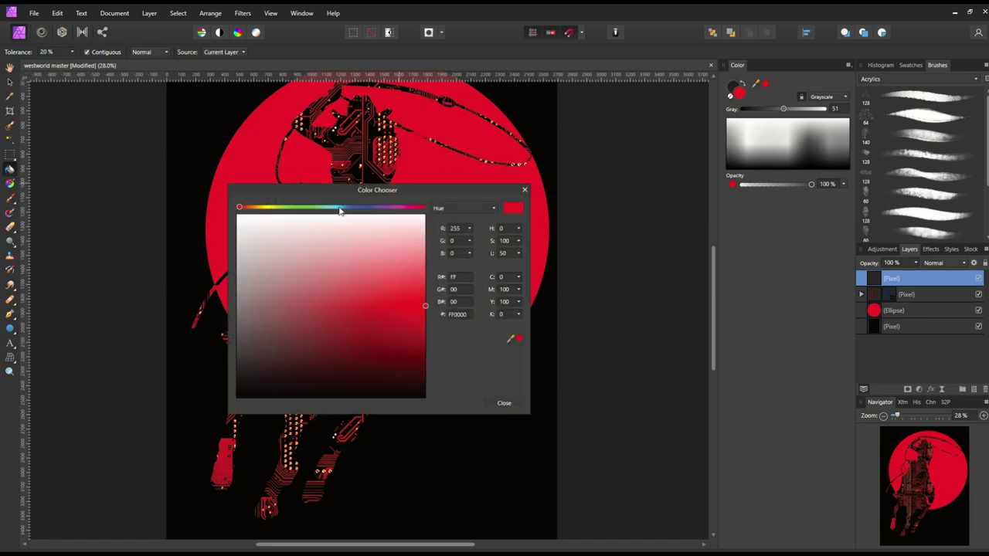
{"action": "left_click_drag", "start_coordinate": [241, 209], "coordinate": [334, 206]}
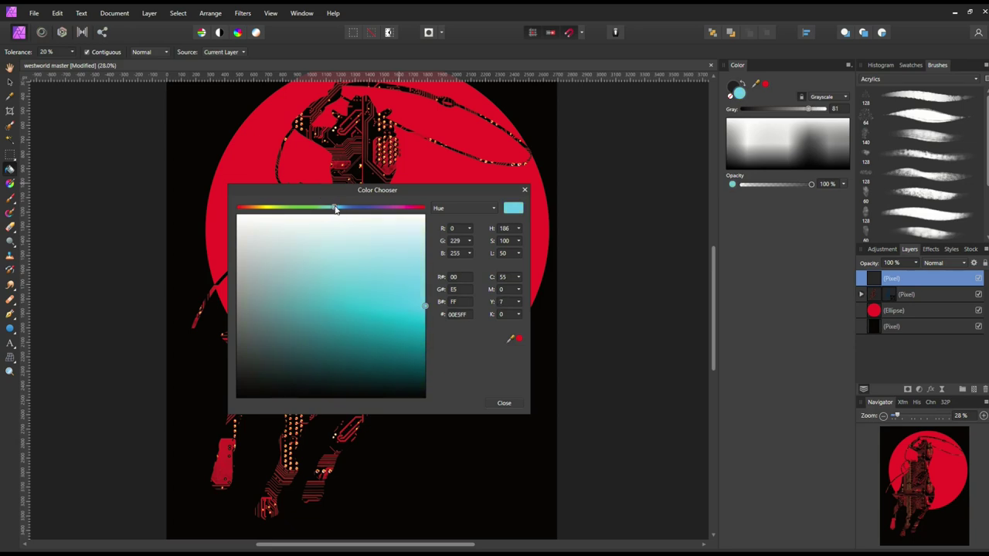
{"action": "left_click", "coordinate": [507, 402]}
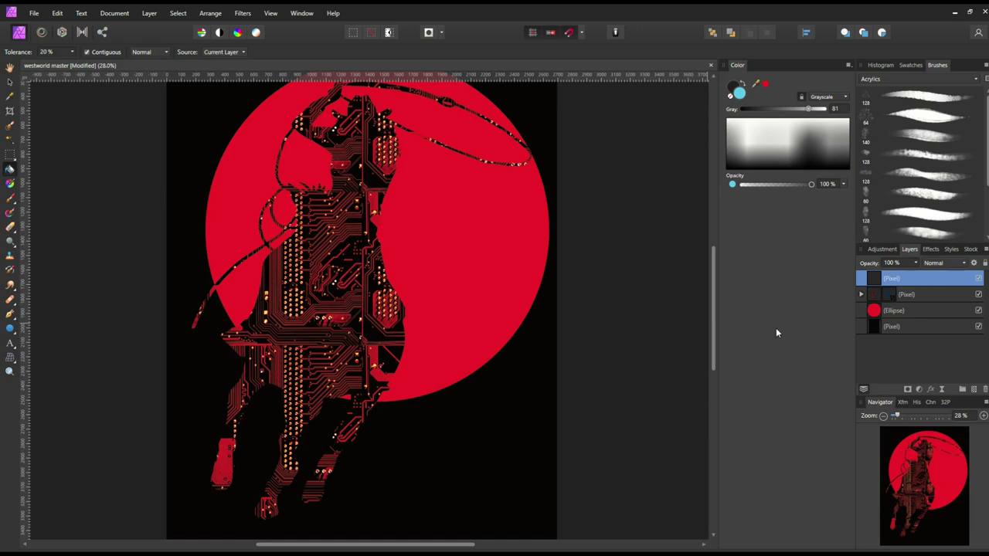
{"action": "left_click", "coordinate": [872, 298]}
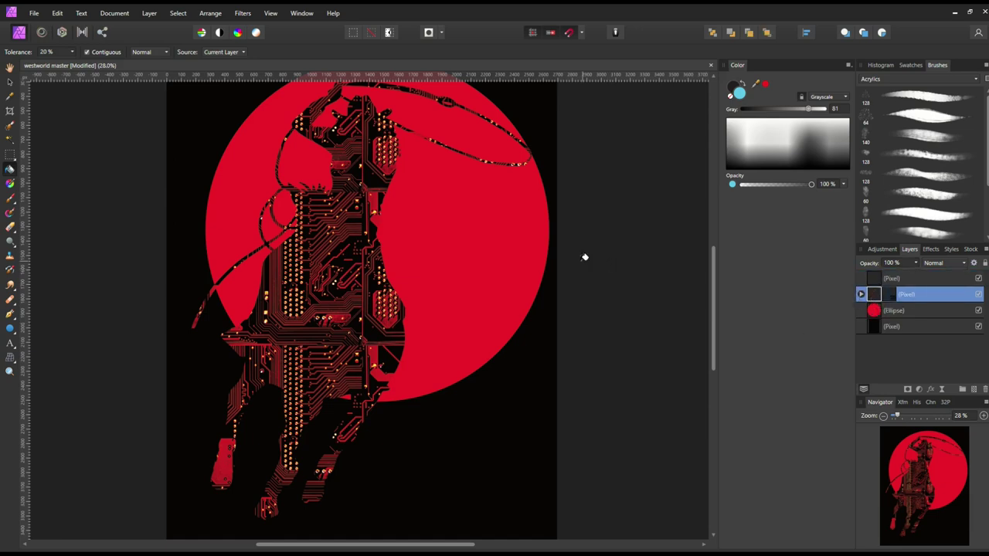
Flood-fill two diagonal traces, the long vertical trace and a pad cyan, then zoom back out.
{"action": "scroll", "coordinate": [338, 279], "scroll_direction": "up", "scroll_amount": 3}
{"action": "scroll", "coordinate": [337, 279], "scroll_direction": "up", "scroll_amount": 2}
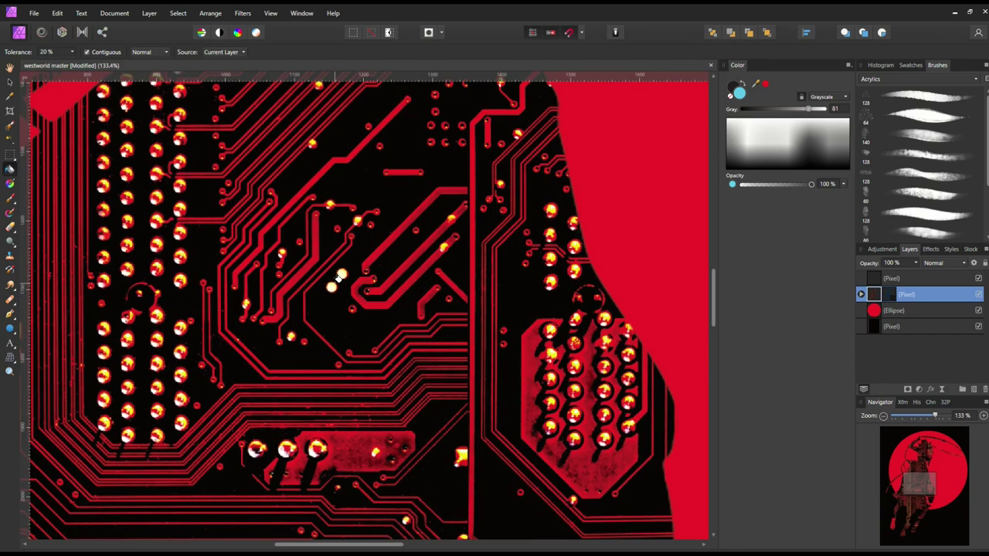
{"action": "scroll", "coordinate": [338, 278], "scroll_direction": "down", "scroll_amount": 2}
{"action": "scroll", "coordinate": [338, 279], "scroll_direction": "up", "scroll_amount": 2}
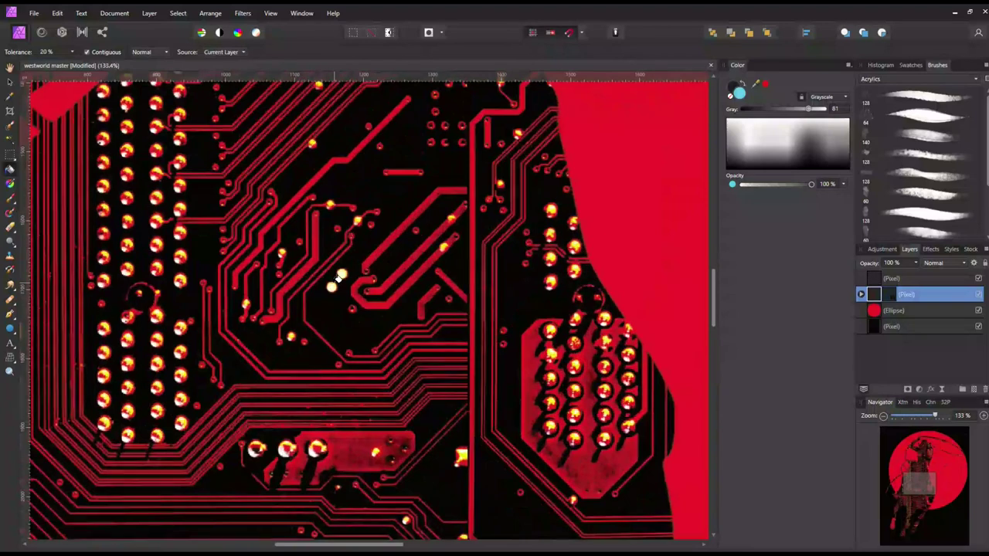
{"action": "scroll", "coordinate": [337, 278], "scroll_direction": "up", "scroll_amount": 1}
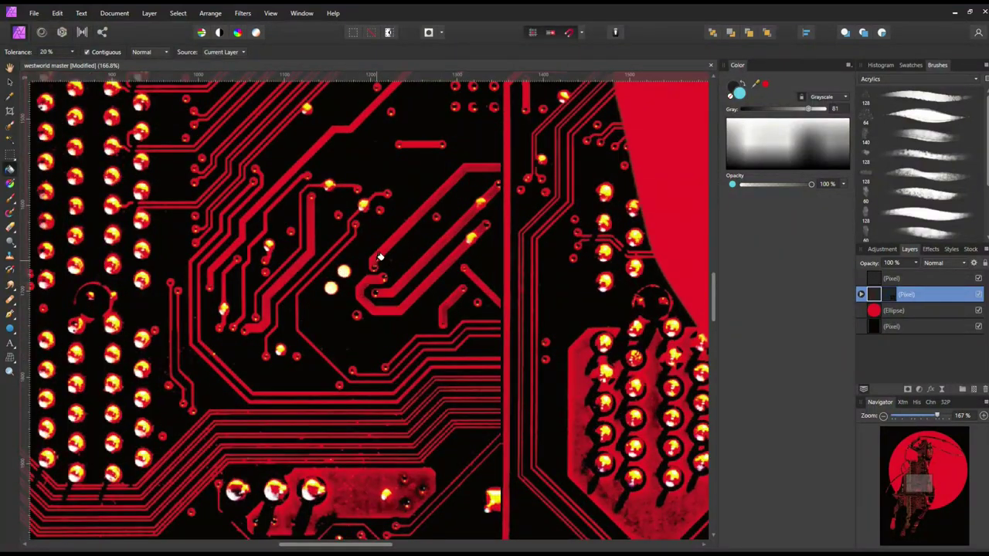
{"action": "left_click", "coordinate": [379, 258]}
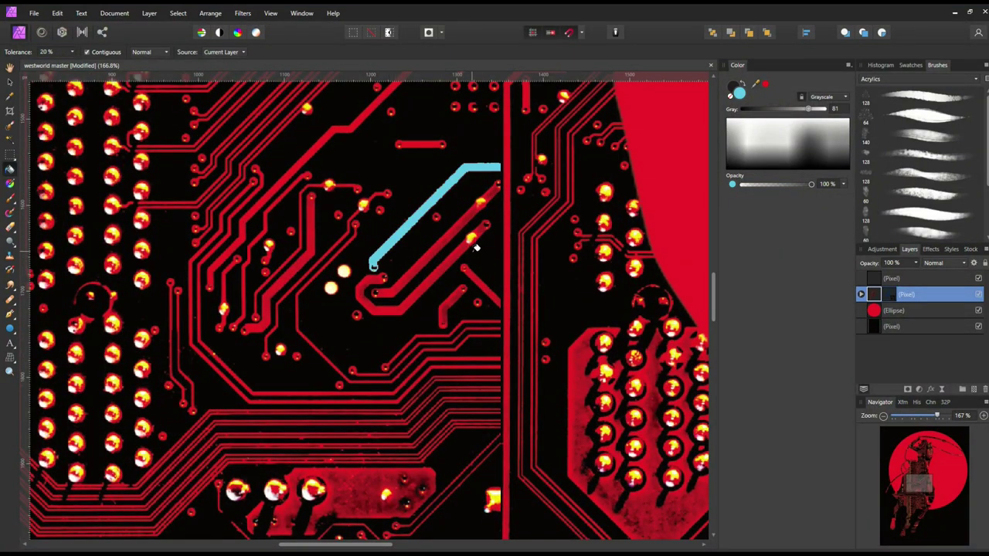
{"action": "left_click", "coordinate": [506, 255]}
{"action": "scroll", "coordinate": [507, 272], "scroll_direction": "down", "scroll_amount": 2}
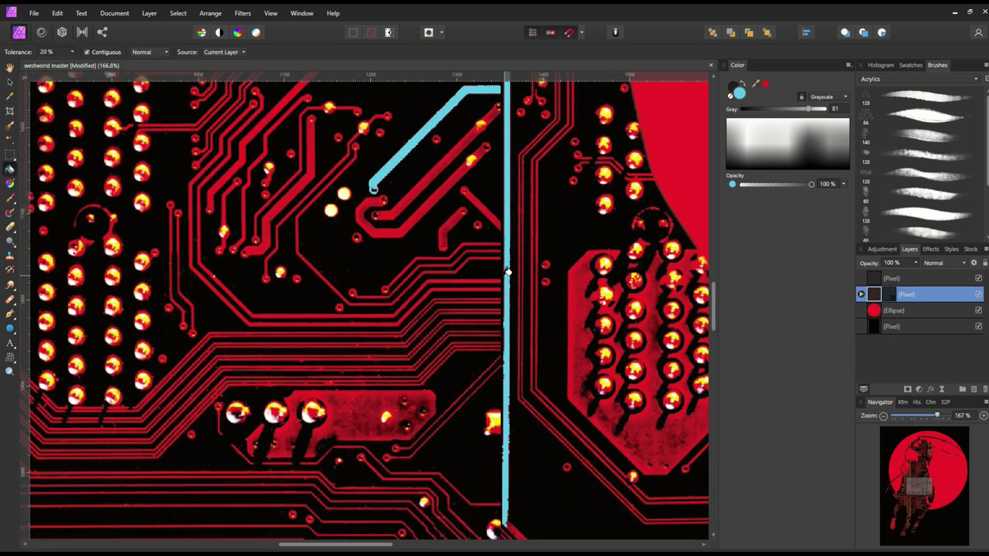
{"action": "scroll", "coordinate": [507, 272], "scroll_direction": "down", "scroll_amount": 5}
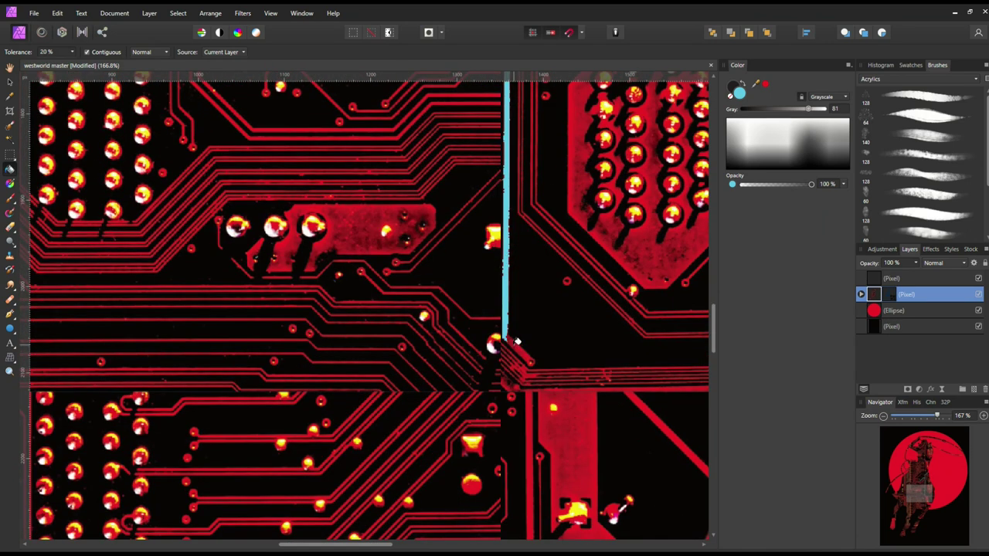
{"action": "left_click", "coordinate": [516, 341]}
{"action": "scroll", "coordinate": [525, 343], "scroll_direction": "down", "scroll_amount": 3}
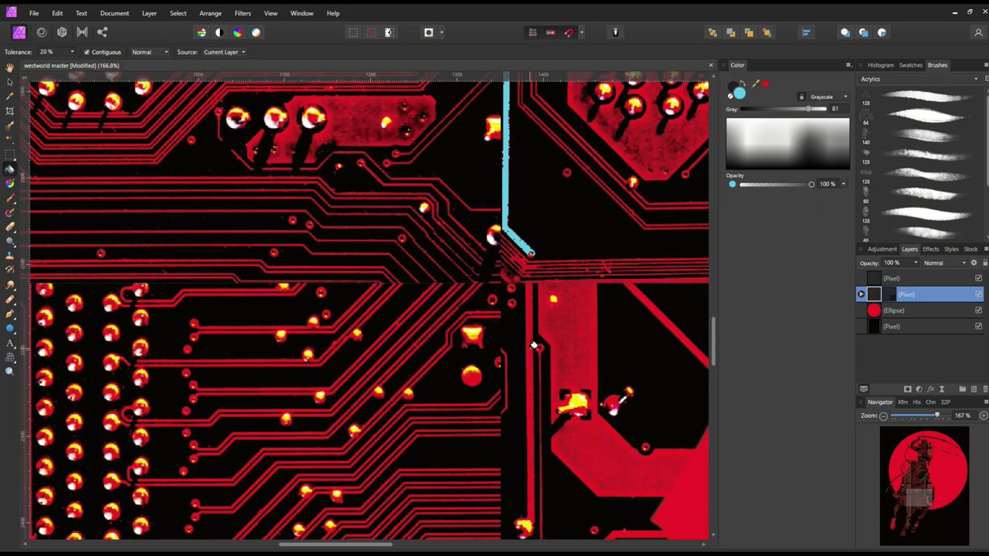
{"action": "left_click", "coordinate": [533, 345]}
{"action": "scroll", "coordinate": [533, 345], "scroll_direction": "down", "scroll_amount": 6}
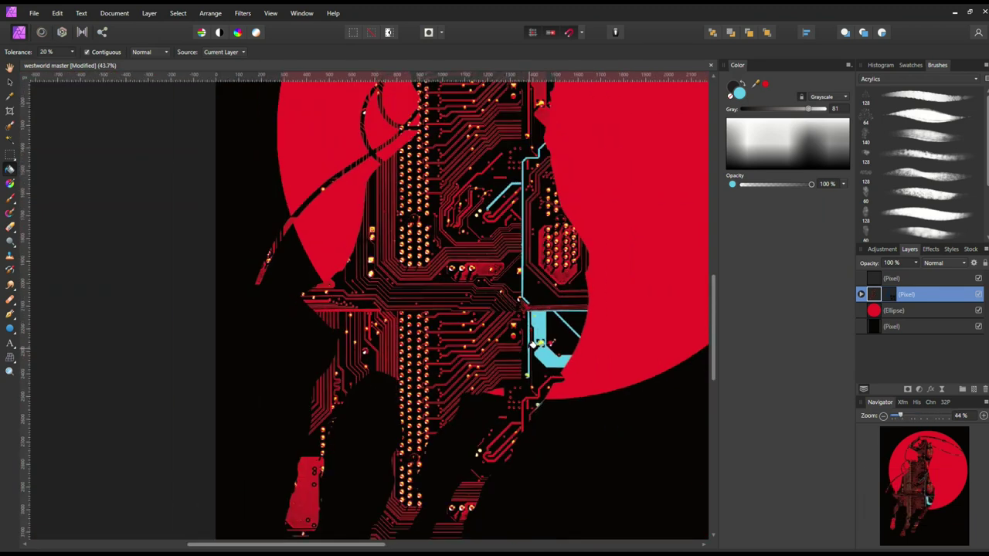
{"action": "scroll", "coordinate": [533, 344], "scroll_direction": "down", "scroll_amount": 2}
{"action": "scroll", "coordinate": [533, 344], "scroll_direction": "up", "scroll_amount": 3}
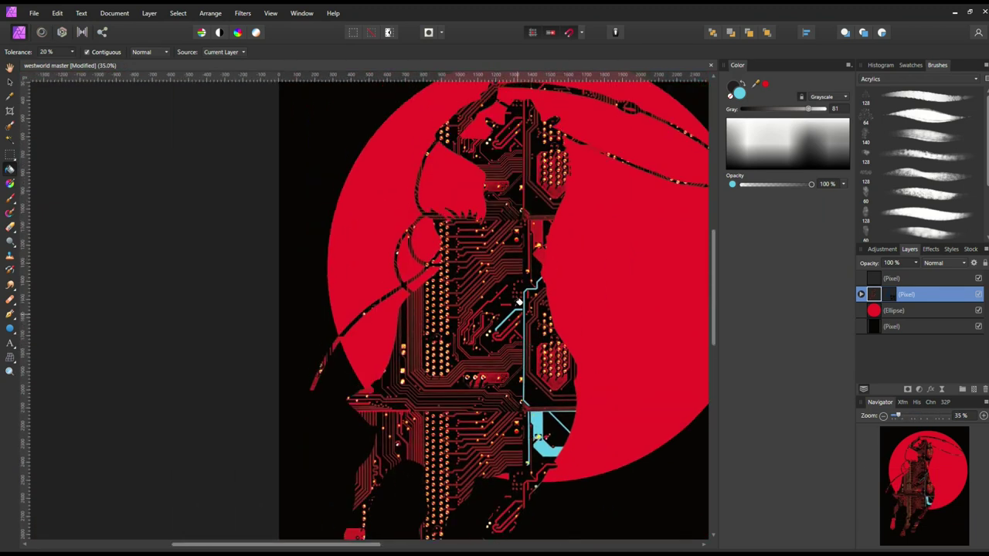
{"action": "scroll", "coordinate": [442, 318], "scroll_direction": "down", "scroll_amount": 2}
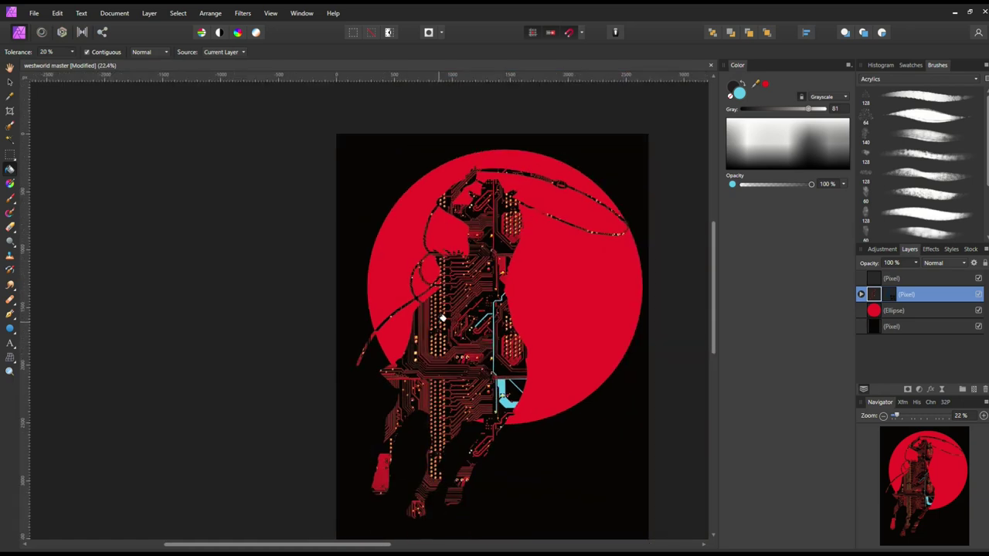
{"action": "scroll", "coordinate": [443, 319], "scroll_direction": "down", "scroll_amount": 2}
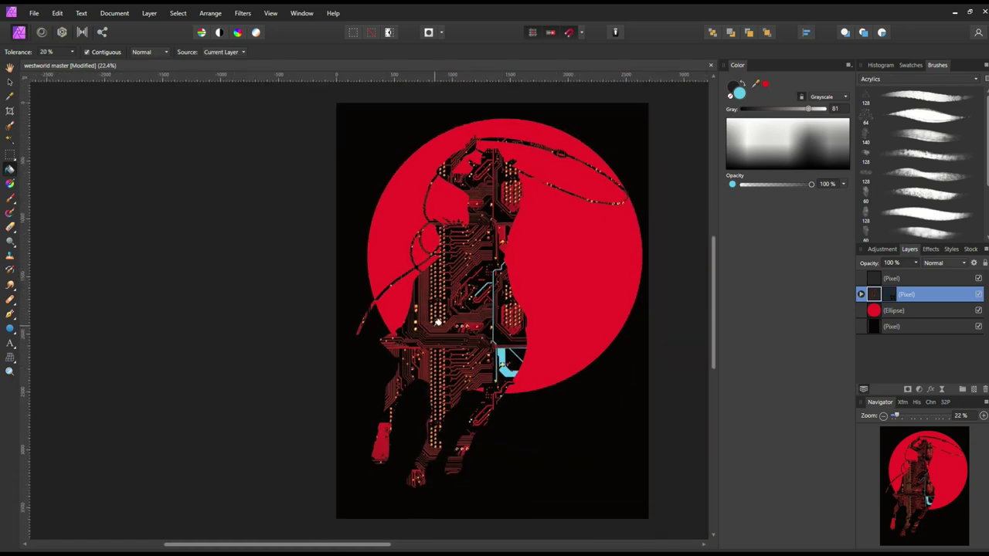